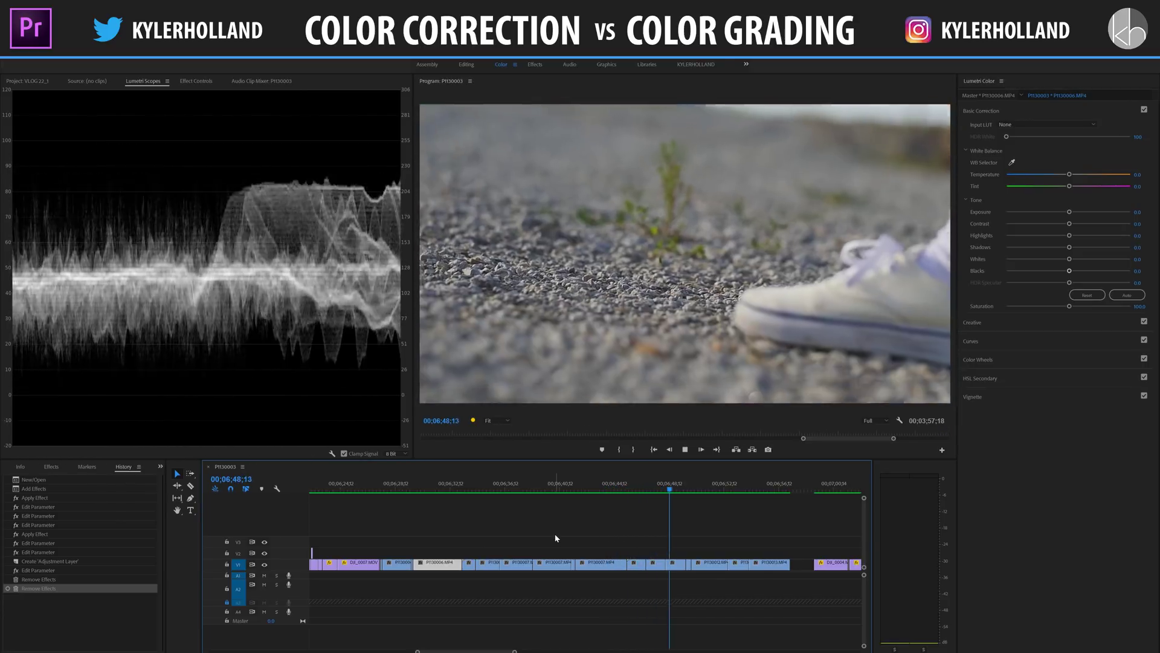
- Move the playhead back to about 00;06;38;18 and play the sequence from there
{"action": "key", "text": "space"}
{"action": "left_click", "coordinate": [536, 488]}
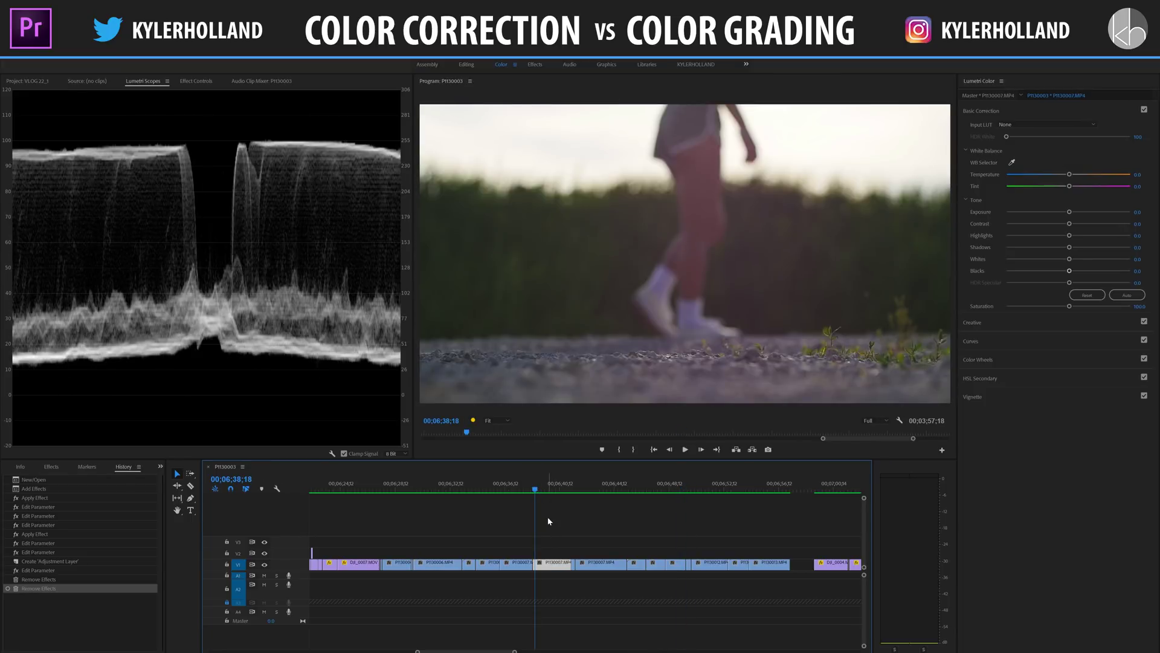
{"action": "key", "text": "space"}
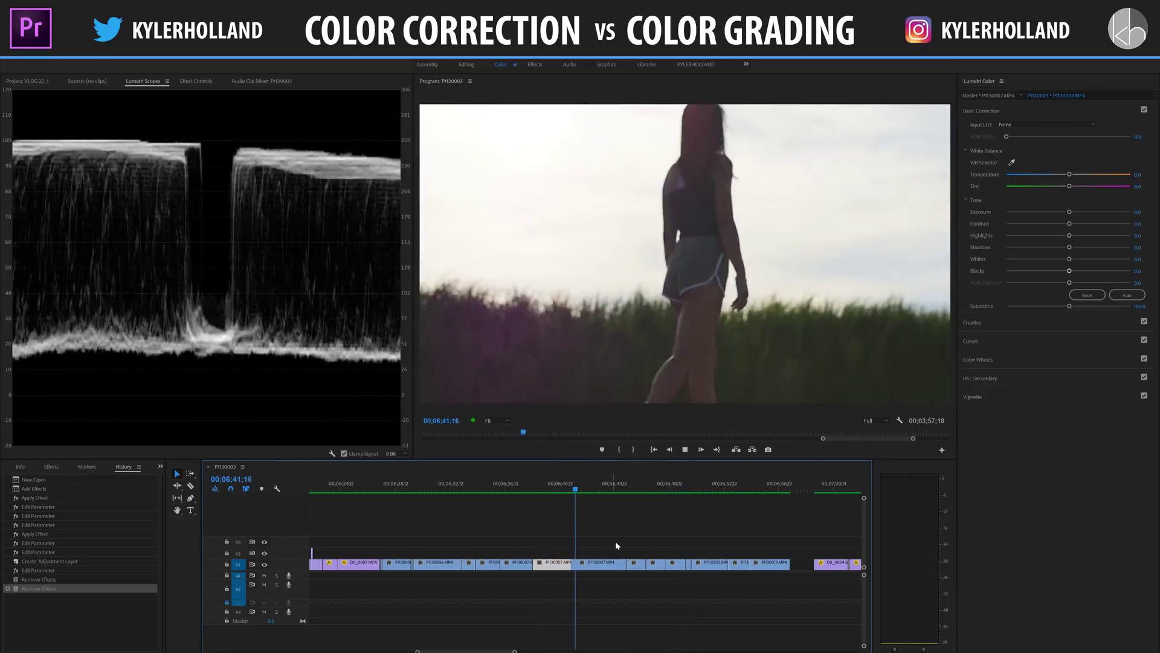
- Lower the highlights strongly and the blacks moderately in Basic Correction for the clip of the woman walking past the grass
{"action": "left_click", "coordinate": [608, 565]}
{"action": "left_click_drag", "start_coordinate": [1069, 236], "coordinate": [1014, 237]}
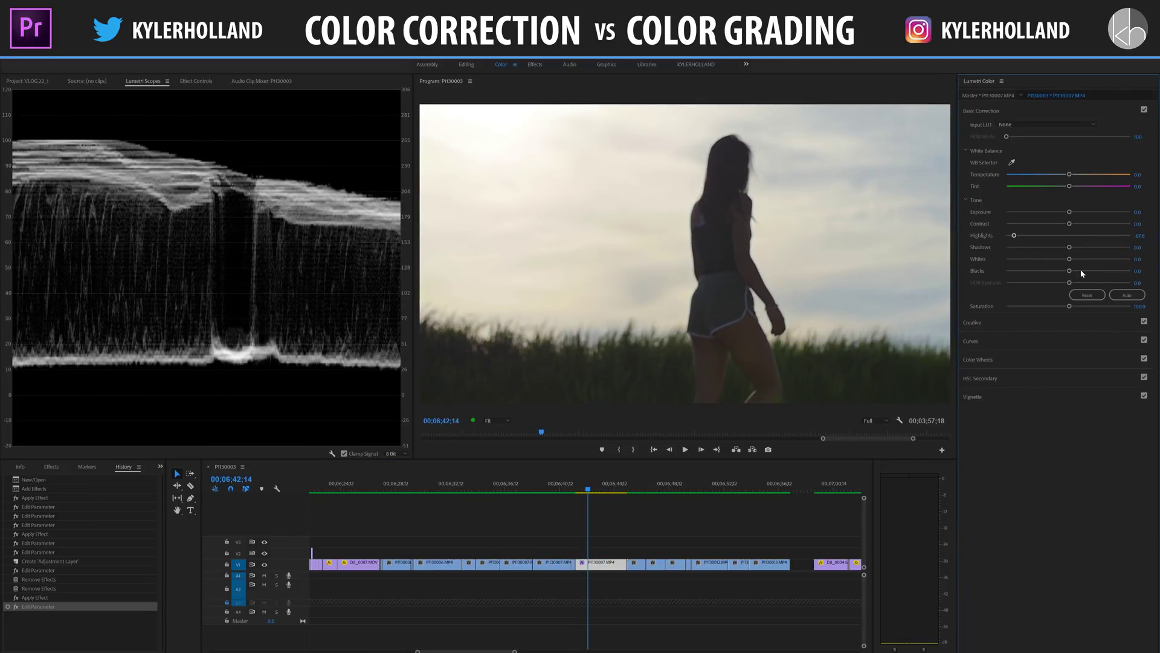
{"action": "left_click_drag", "start_coordinate": [1069, 271], "coordinate": [1042, 270]}
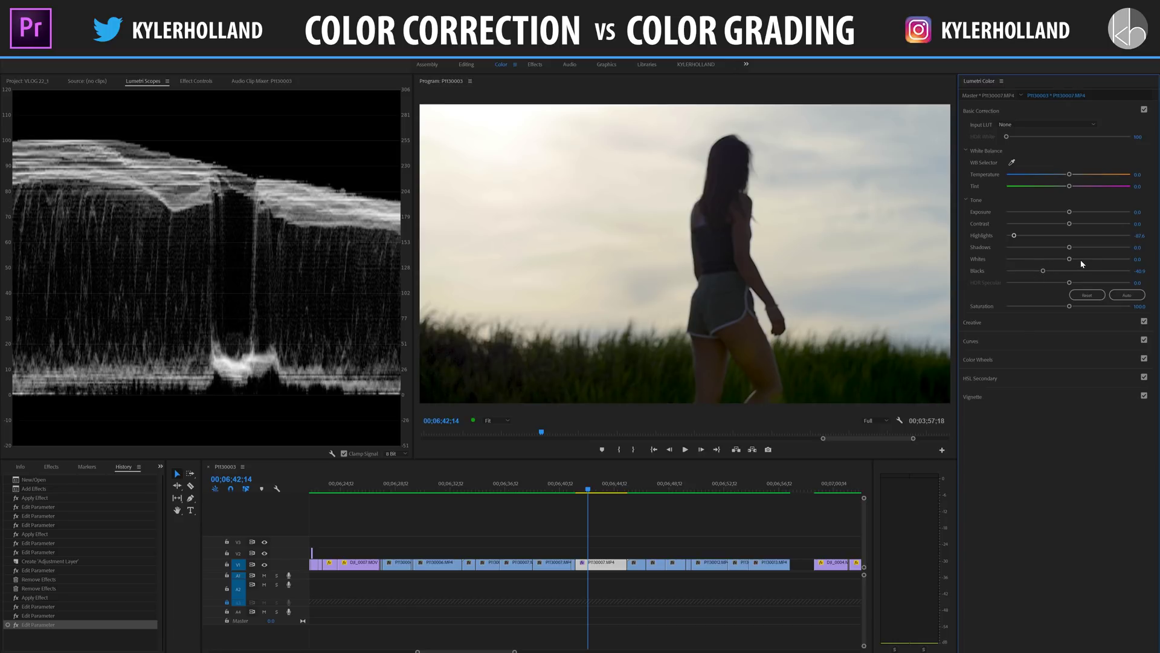
{"action": "left_click_drag", "start_coordinate": [1081, 260], "coordinate": [1091, 224]}
{"action": "left_click_drag", "start_coordinate": [1082, 175], "coordinate": [1099, 173]}
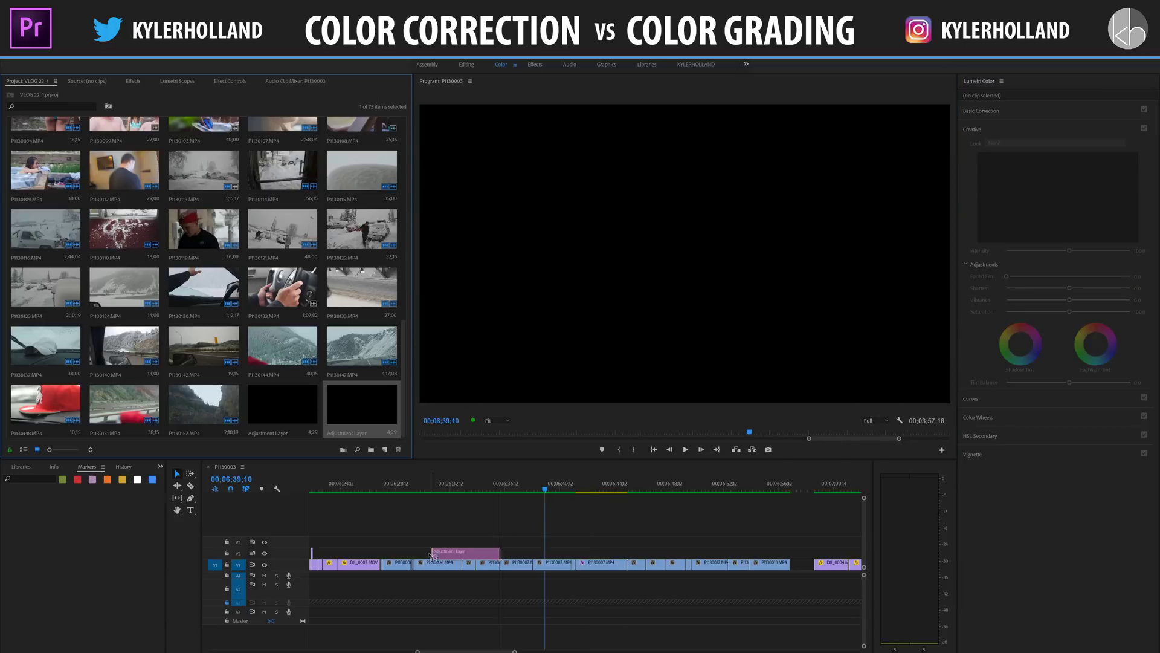
- Place an adjustment layer on track V2, stretch it over the whole run of clips up to the gap, and select it
{"action": "left_click_drag", "start_coordinate": [465, 551], "coordinate": [790, 552]}
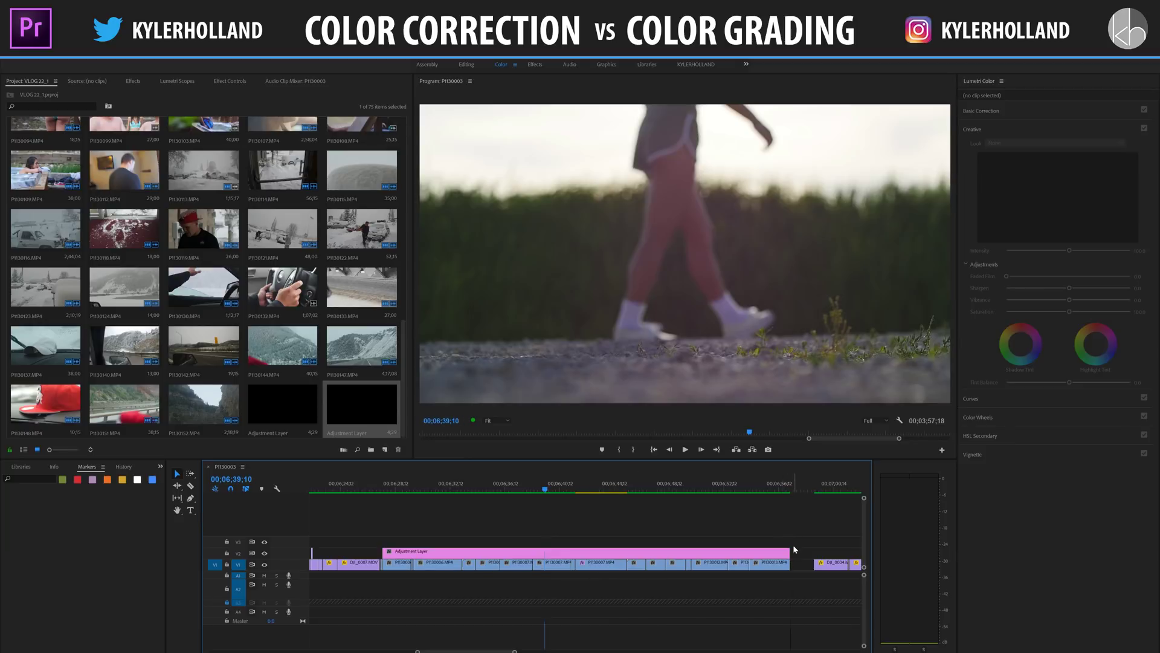
{"action": "left_click", "coordinate": [755, 556]}
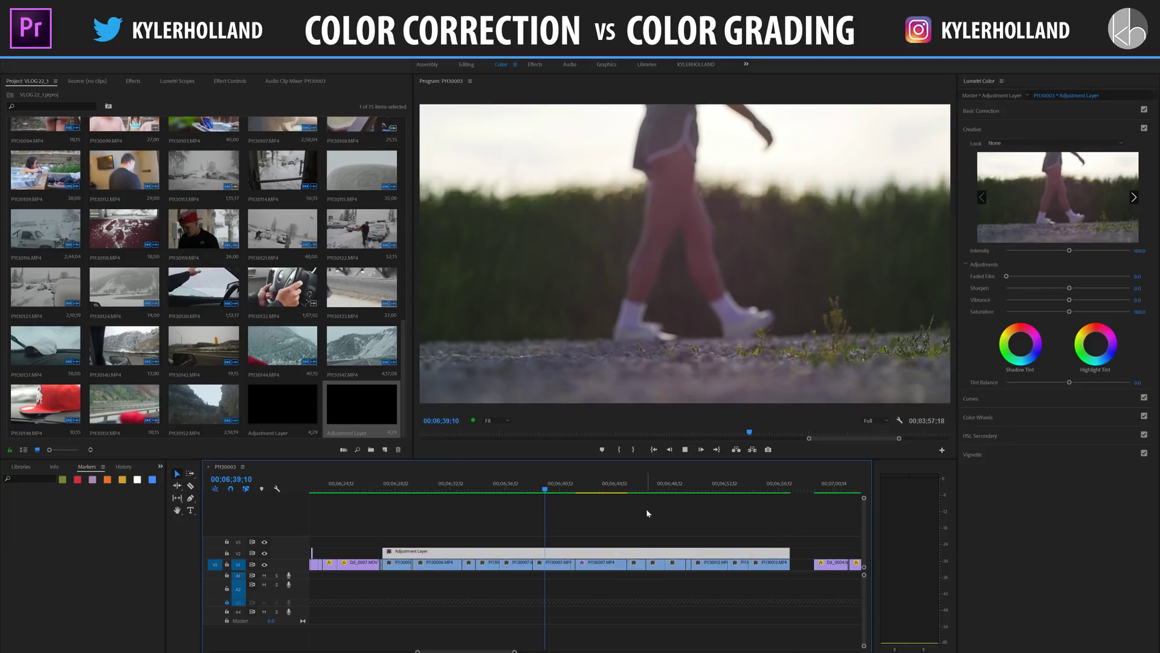
{"action": "key", "text": "space"}
- Apply the KH LUT 1 preset to the adjustment layer and preview the graded clips, ending at 00;06;37;12
{"action": "left_click", "coordinate": [133, 81]}
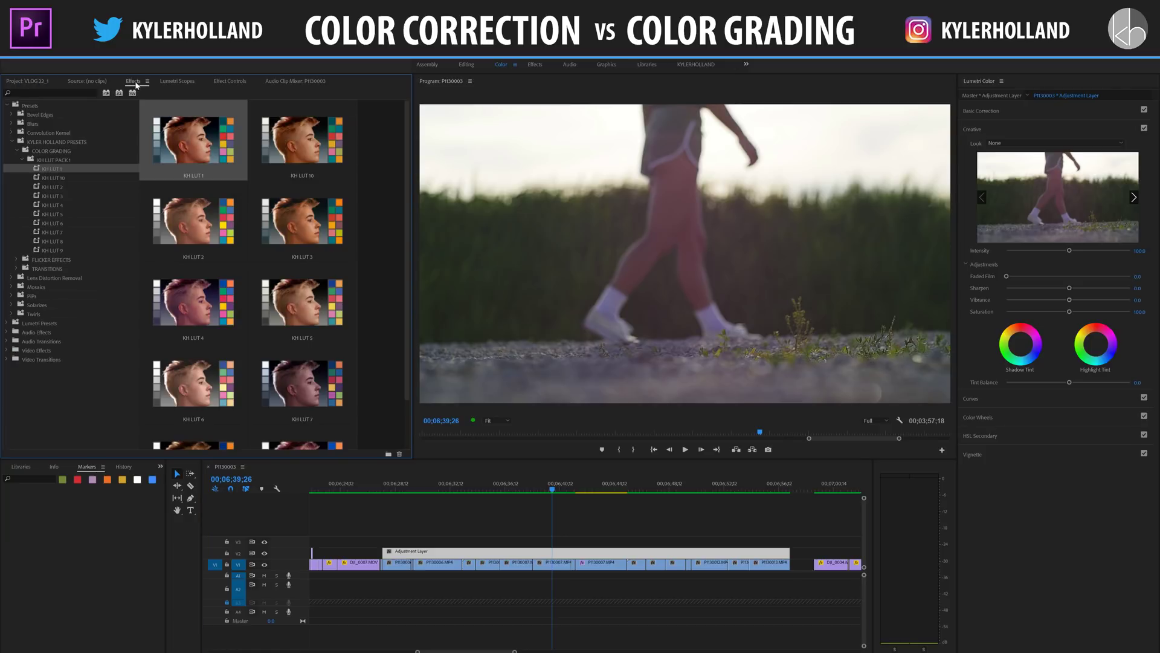
{"action": "left_click_drag", "start_coordinate": [572, 422], "coordinate": [574, 553]}
{"action": "key", "text": "space"}
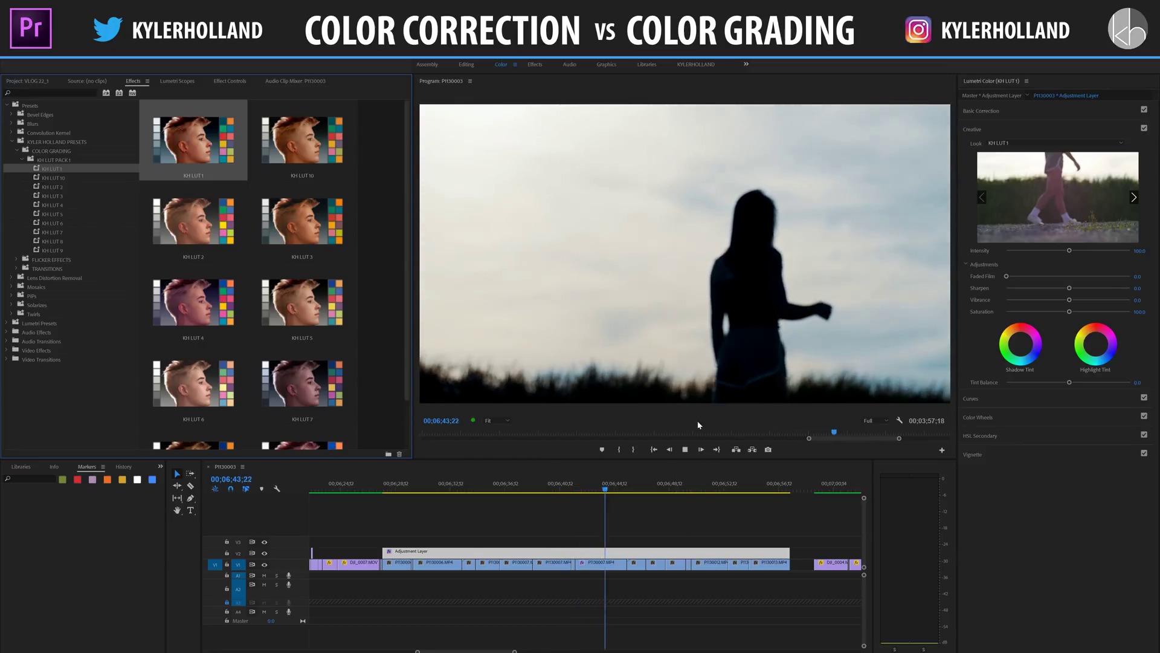
{"action": "left_click", "coordinate": [536, 484]}
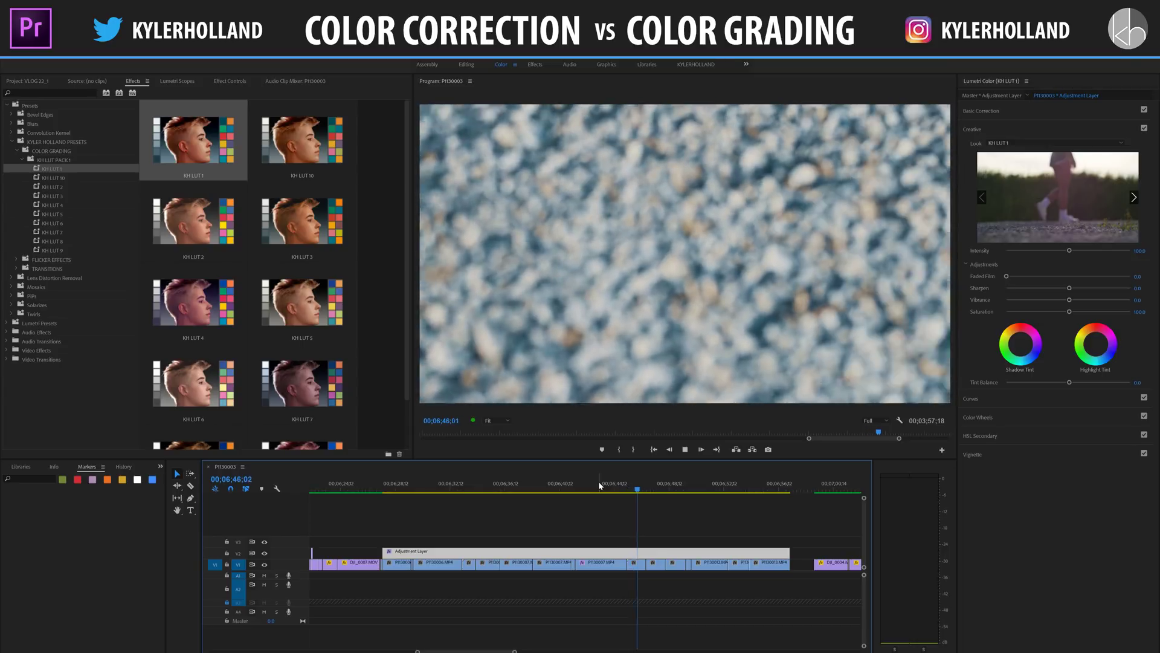
{"action": "left_click_drag", "start_coordinate": [600, 485], "coordinate": [539, 483]}
{"action": "left_click", "coordinate": [518, 484]}
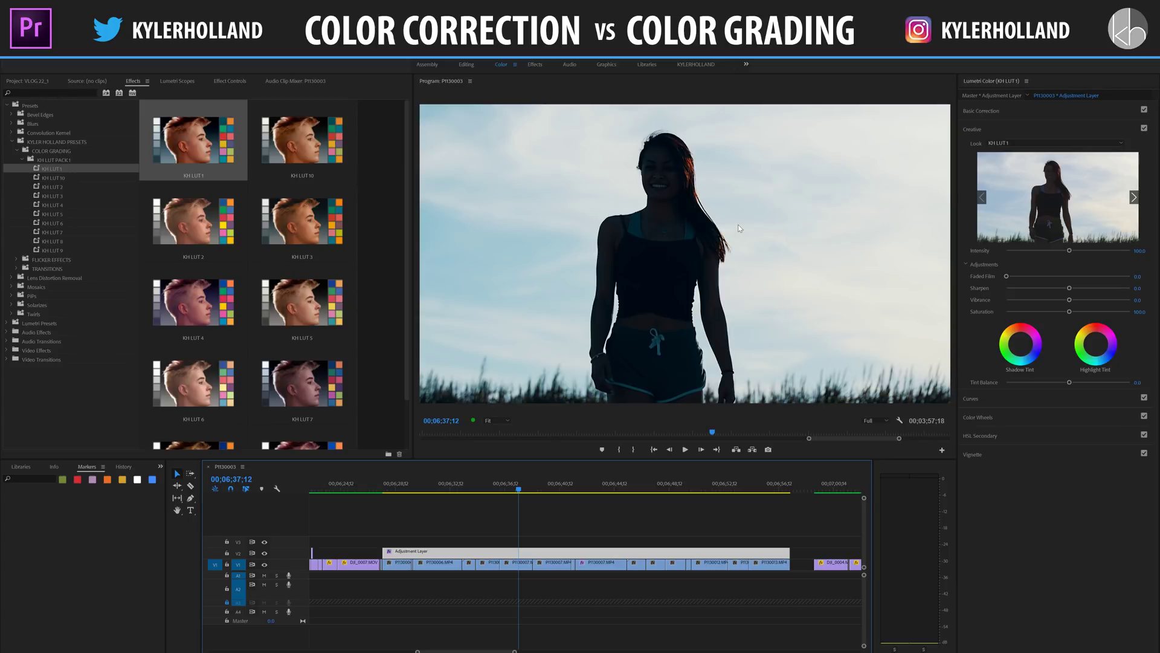
- Select the clip of the woman facing the camera and toggle track V2's visibility, leaving the adjustment layer hidden
{"action": "left_click", "coordinate": [516, 564]}
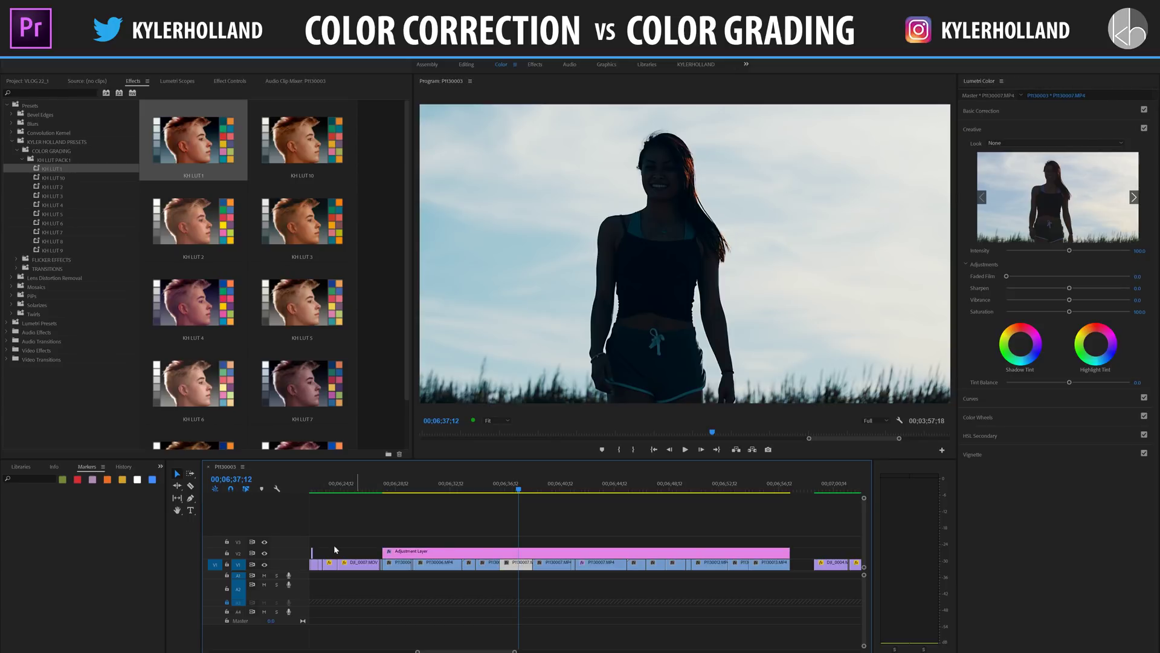
{"action": "left_click", "coordinate": [265, 553]}
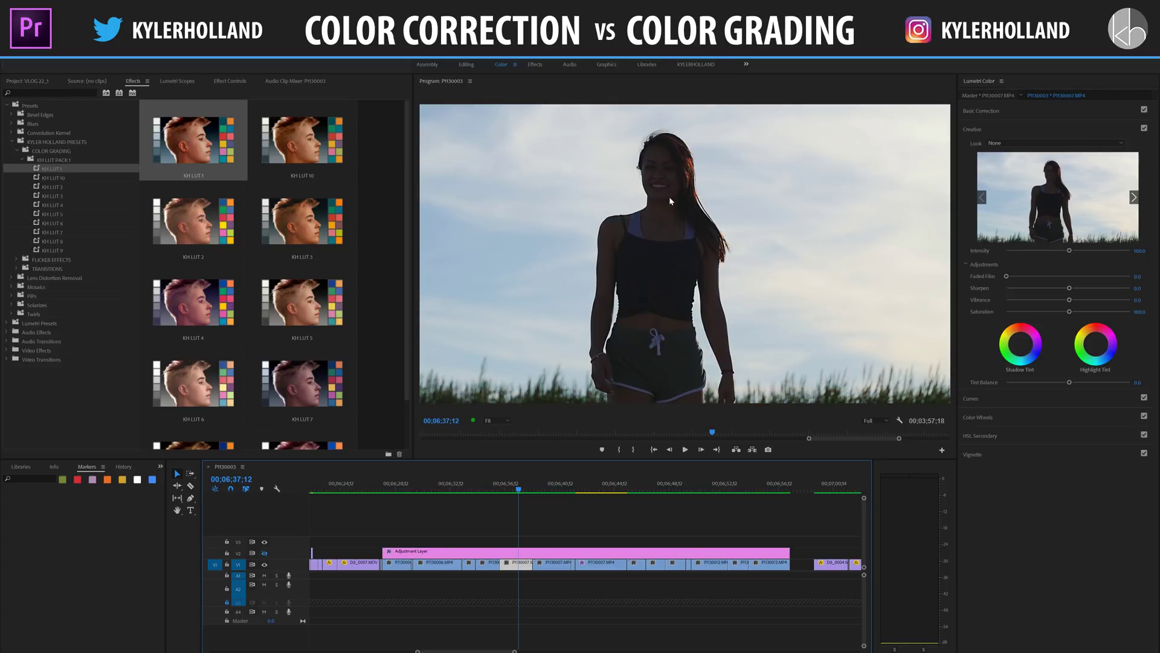
{"action": "left_click", "coordinate": [264, 553]}
{"action": "left_click", "coordinate": [264, 553]}
- Adjust the selected clip's Basic Correction with highlights at -100, raised contrast and shadows, and slightly higher exposure
{"action": "left_click", "coordinate": [996, 112]}
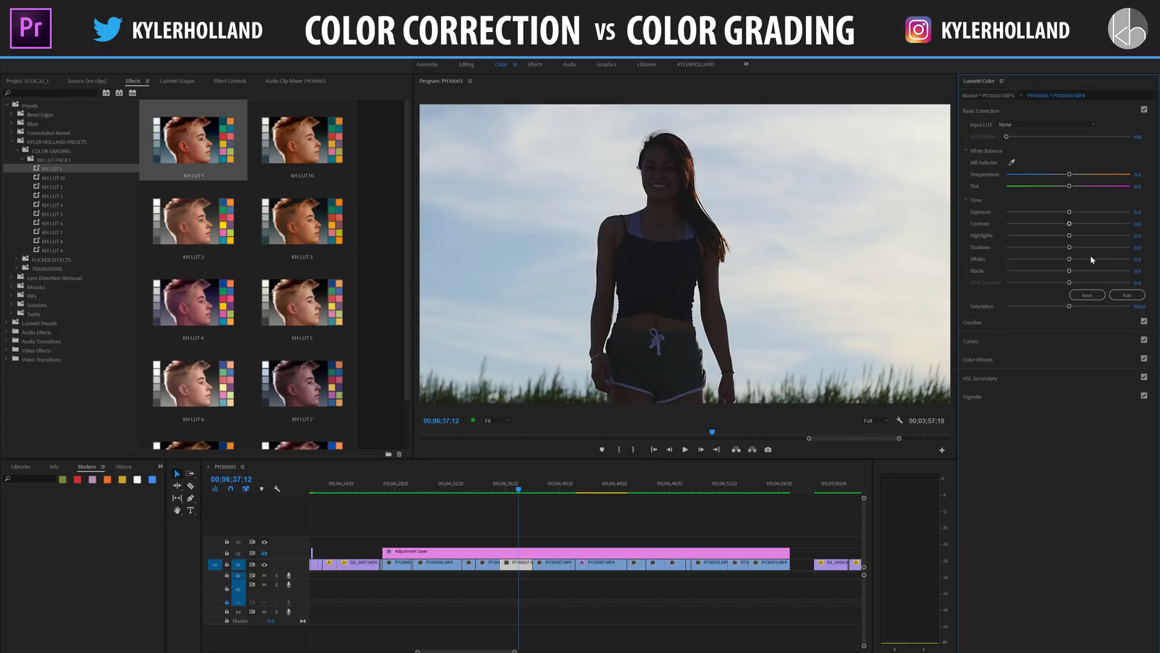
{"action": "left_click", "coordinate": [1096, 247]}
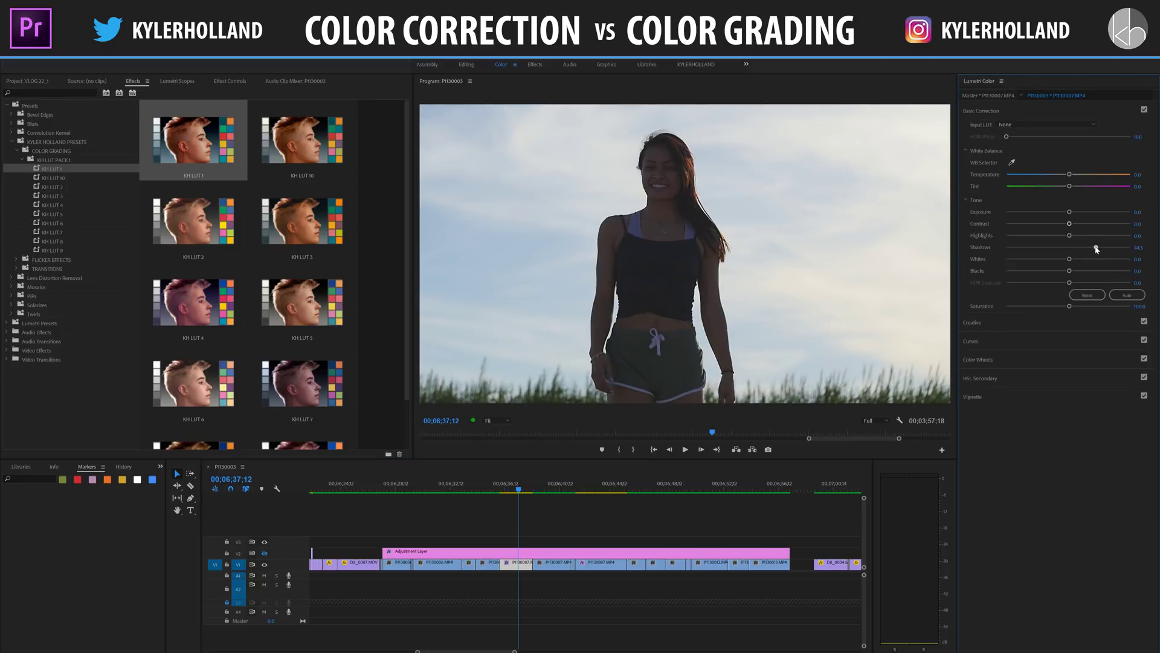
{"action": "left_click", "coordinate": [1031, 236]}
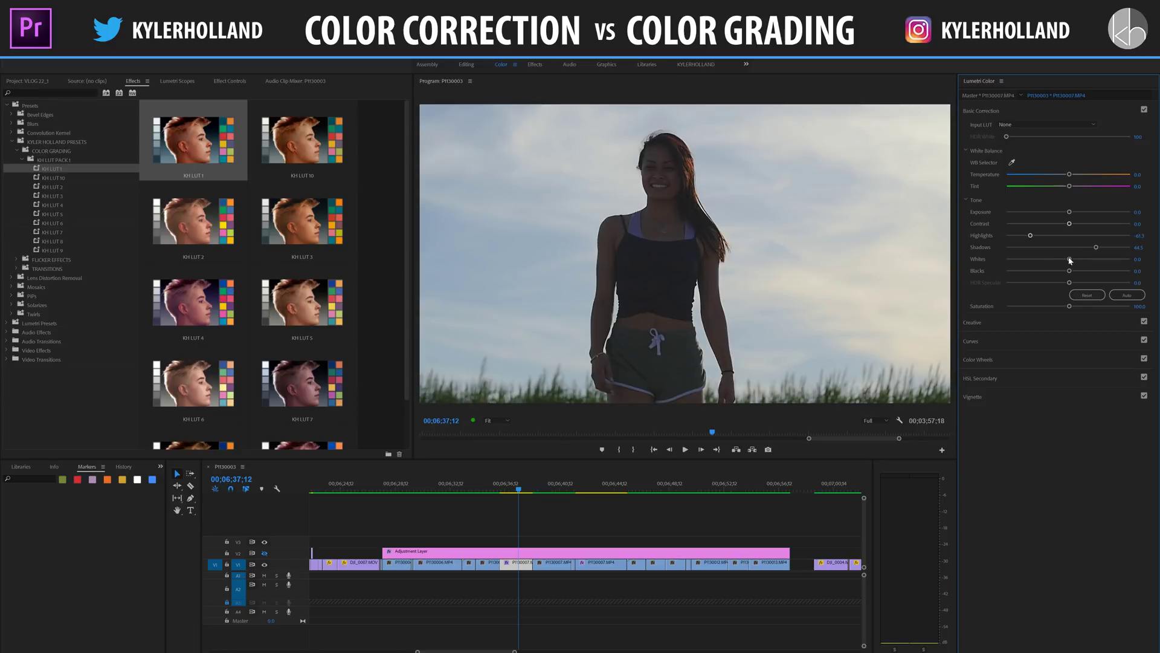
{"action": "left_click", "coordinate": [1088, 223]}
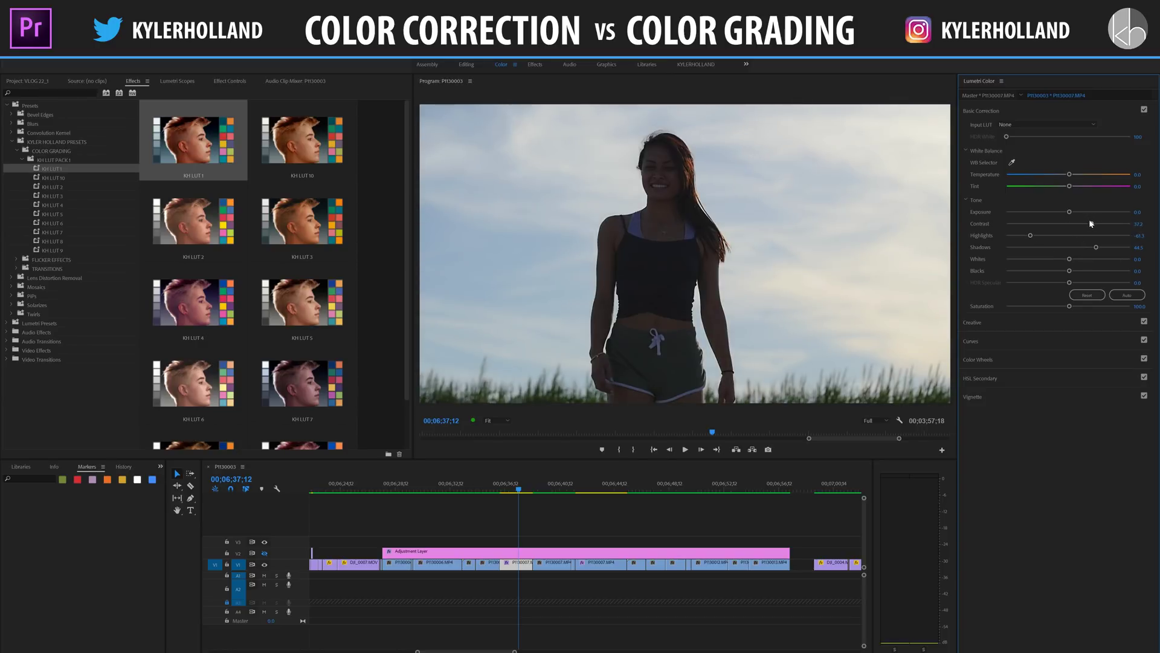
{"action": "left_click_drag", "start_coordinate": [1070, 212], "coordinate": [1079, 213]}
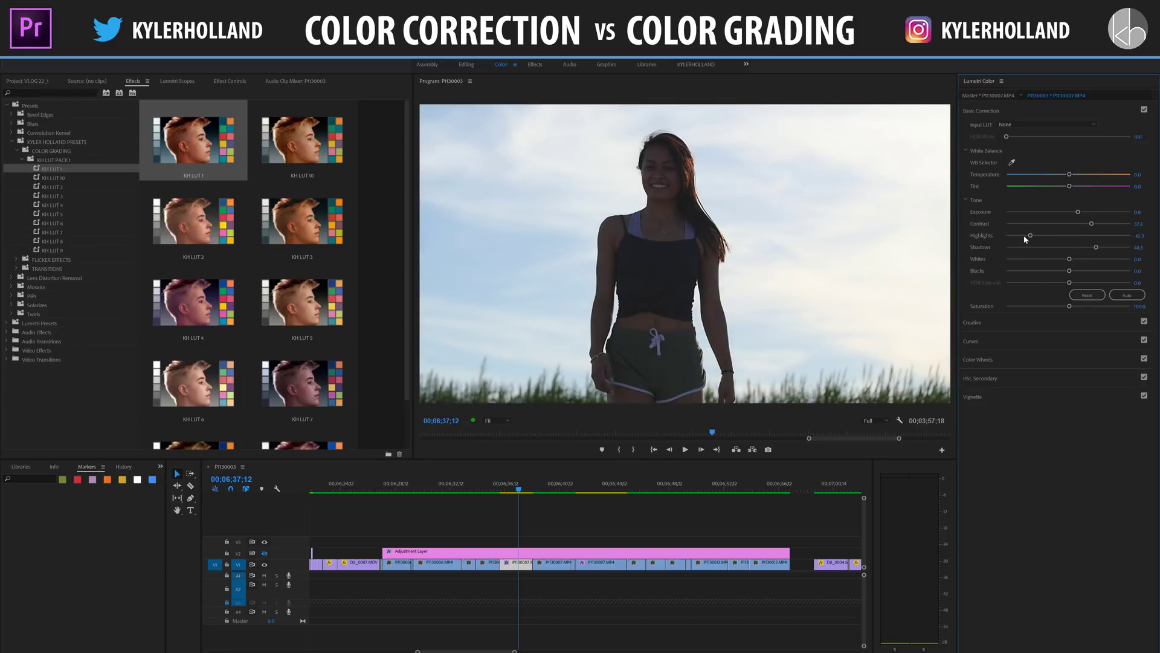
{"action": "left_click_drag", "start_coordinate": [1008, 242], "coordinate": [768, 195]}
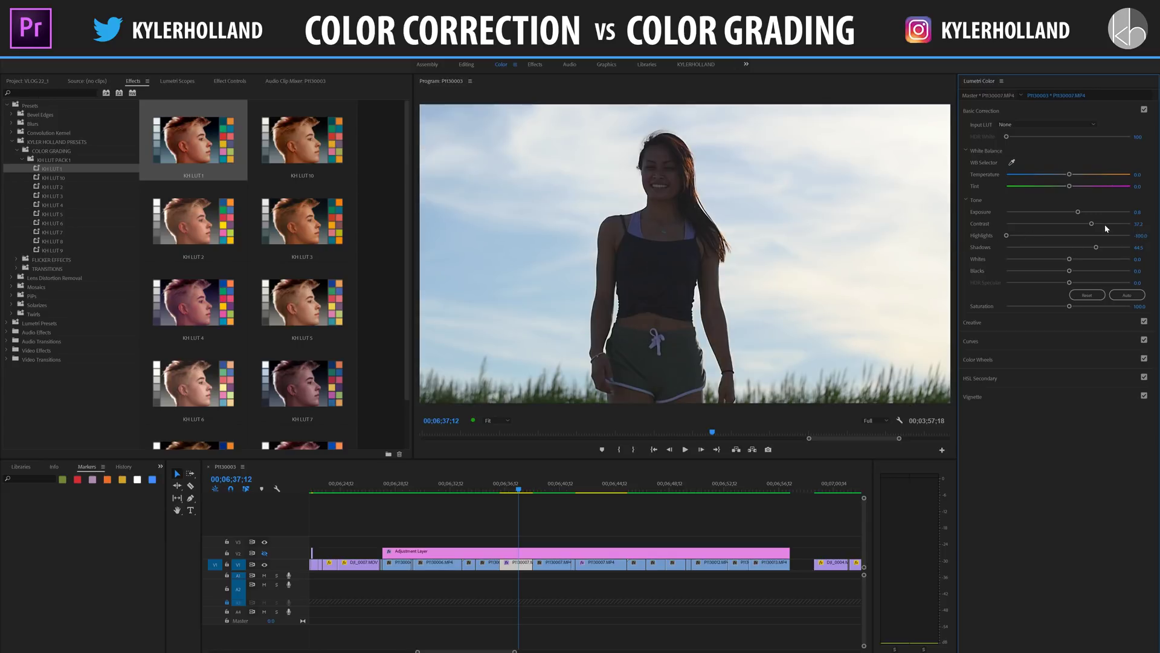
{"action": "left_click", "coordinate": [1114, 247]}
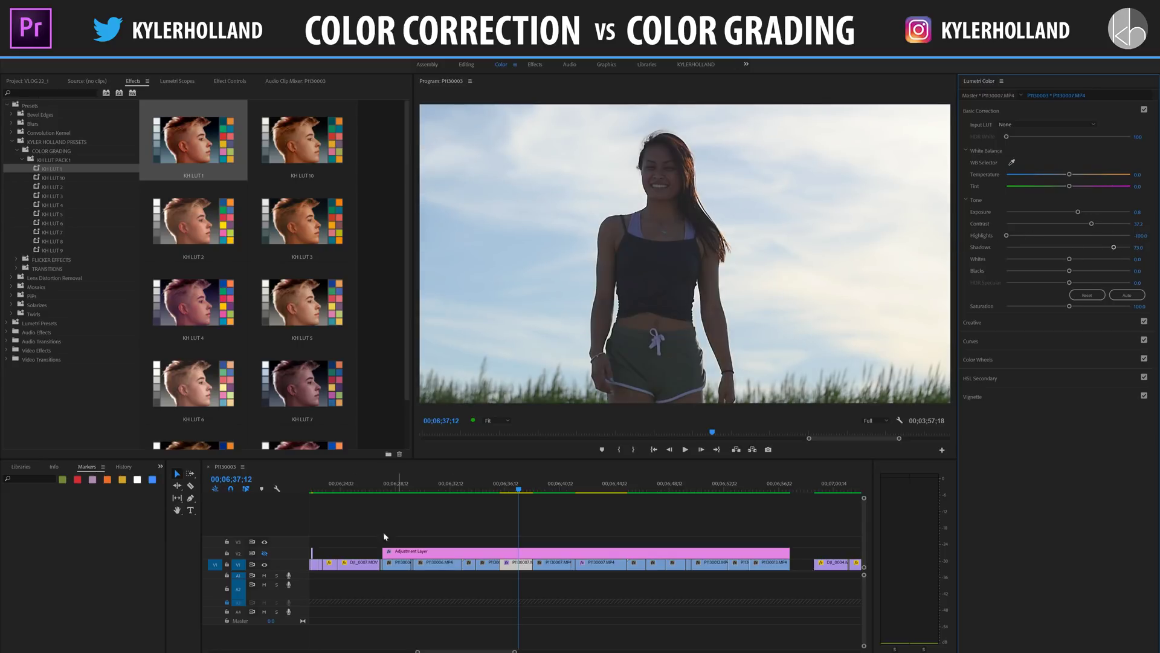
- Show track V2 again and play back the corrected clip with the grade applied
{"action": "left_click", "coordinate": [265, 554]}
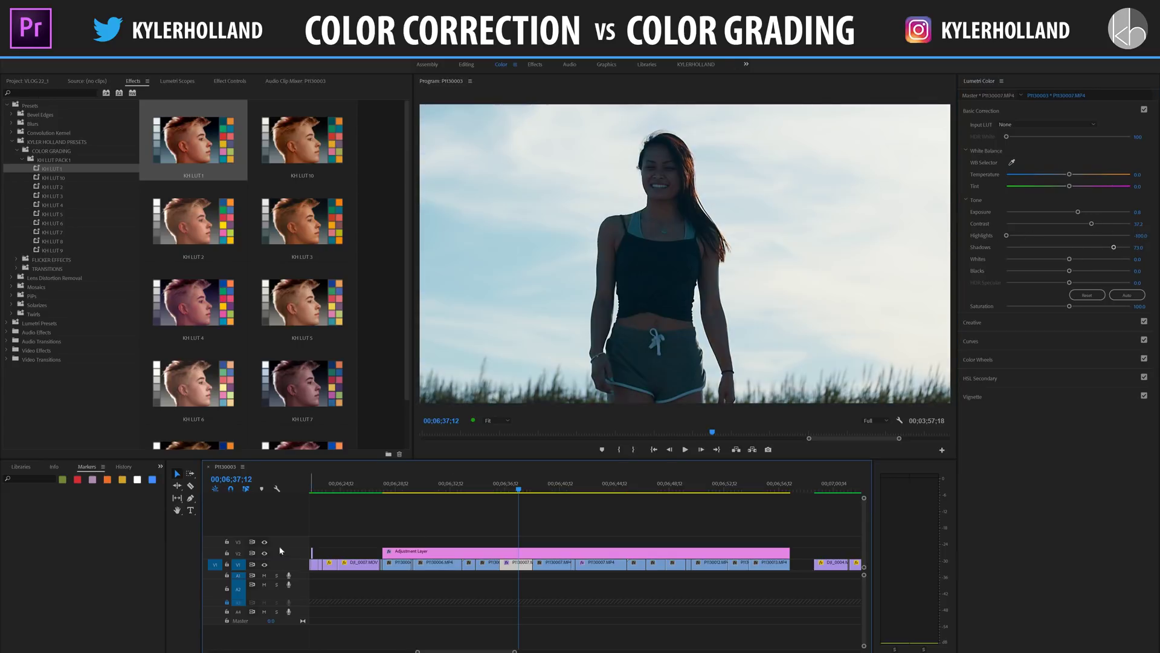
{"action": "left_click", "coordinate": [505, 482]}
{"action": "key", "text": "space"}
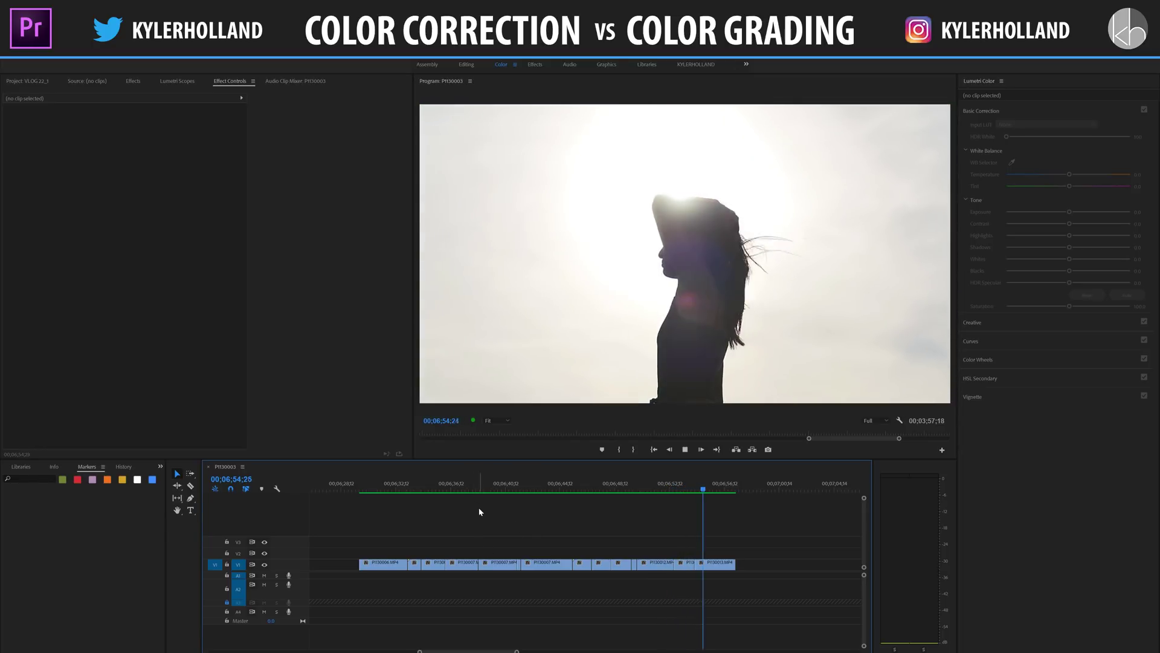
- Select the wind turbine clip at the start of the sequence and place the playhead on it at 00;06;31;21
{"action": "left_click", "coordinate": [381, 563]}
{"action": "left_click", "coordinate": [387, 489]}
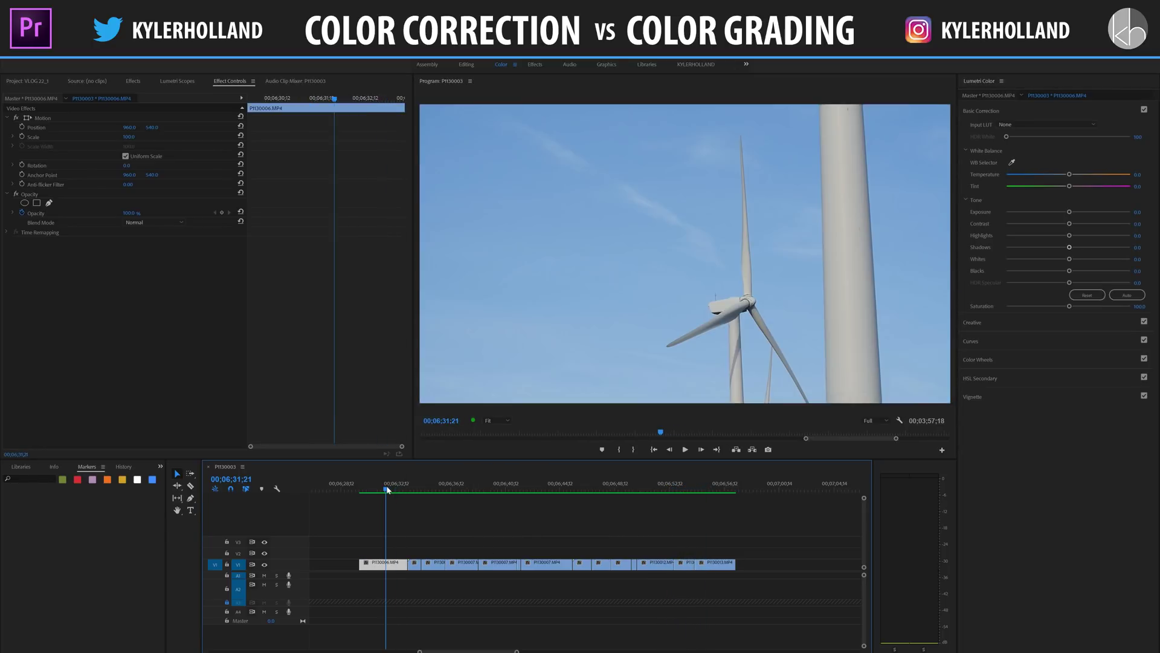
{"action": "left_click", "coordinate": [389, 555]}
{"action": "left_click", "coordinate": [381, 563]}
- Open Lumetri Scopes for the wind turbine clip and choose Luma as the waveform type
{"action": "left_click", "coordinate": [176, 85]}
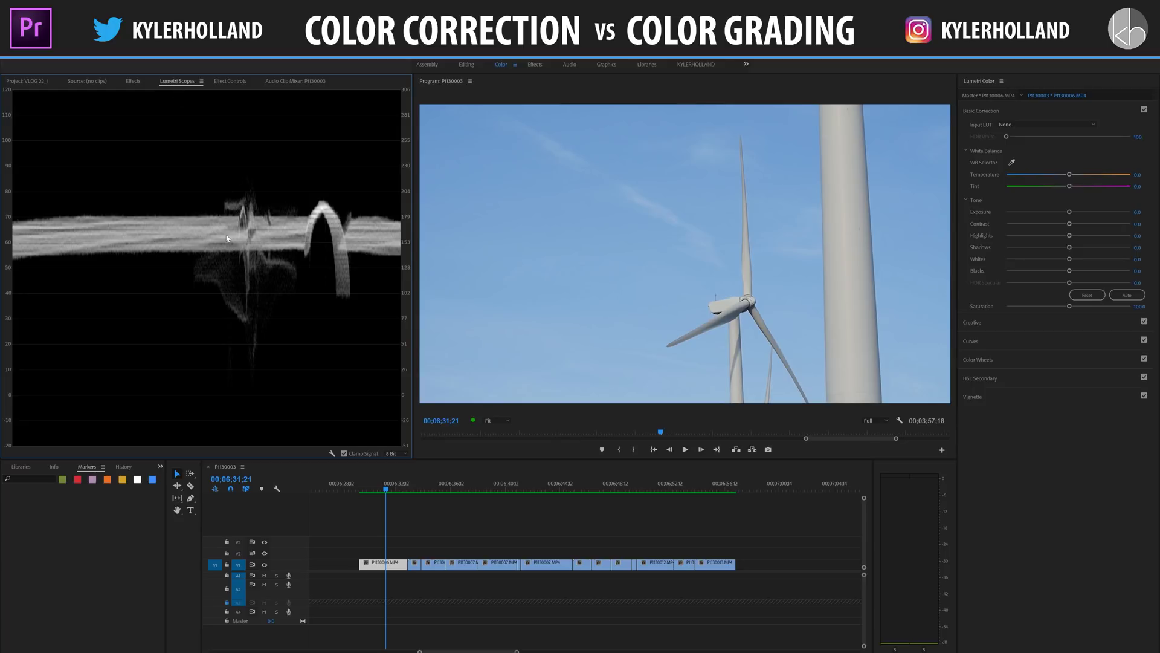
{"action": "left_click", "coordinate": [332, 454]}
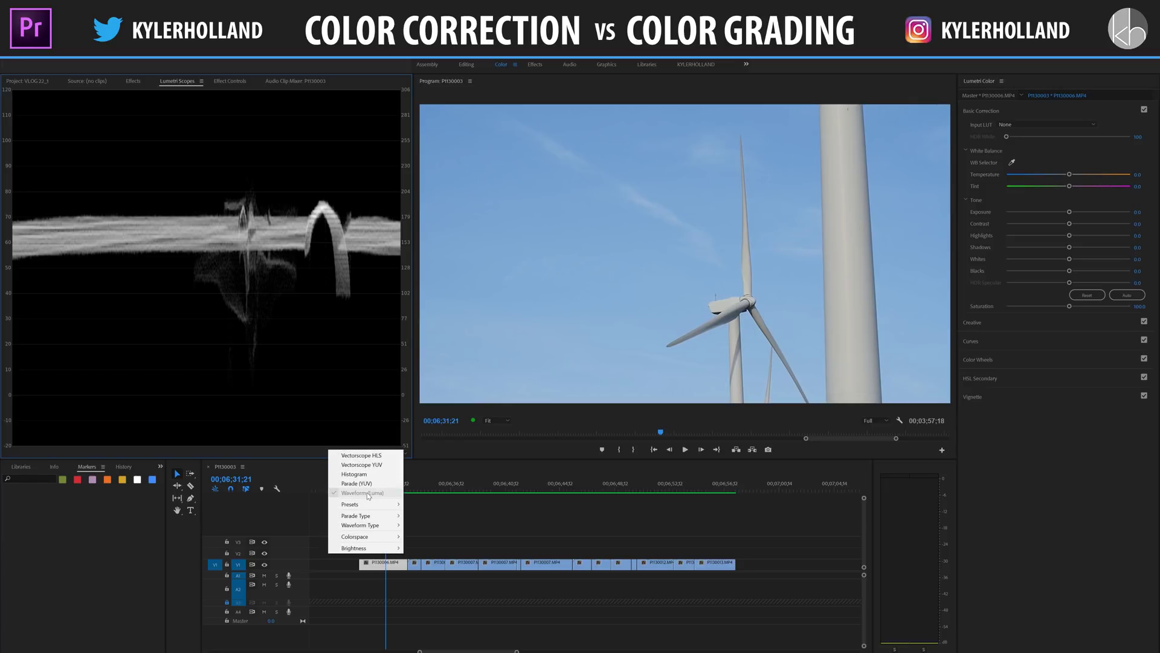
{"action": "mouse_move", "coordinate": [379, 528]}
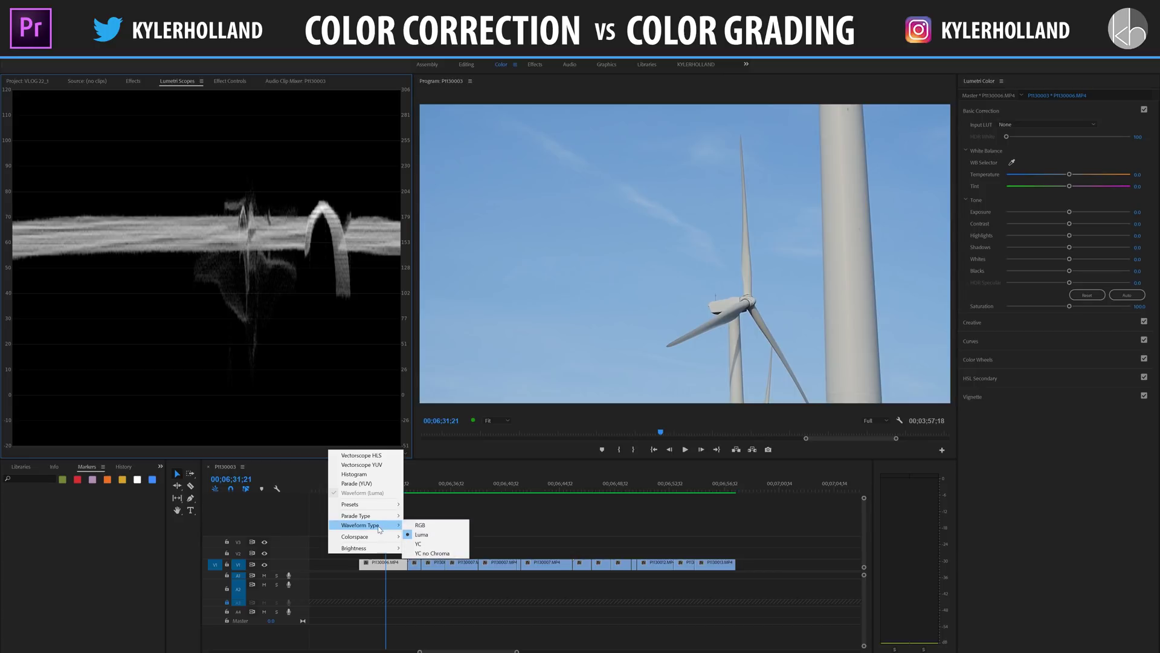
{"action": "left_click", "coordinate": [435, 534]}
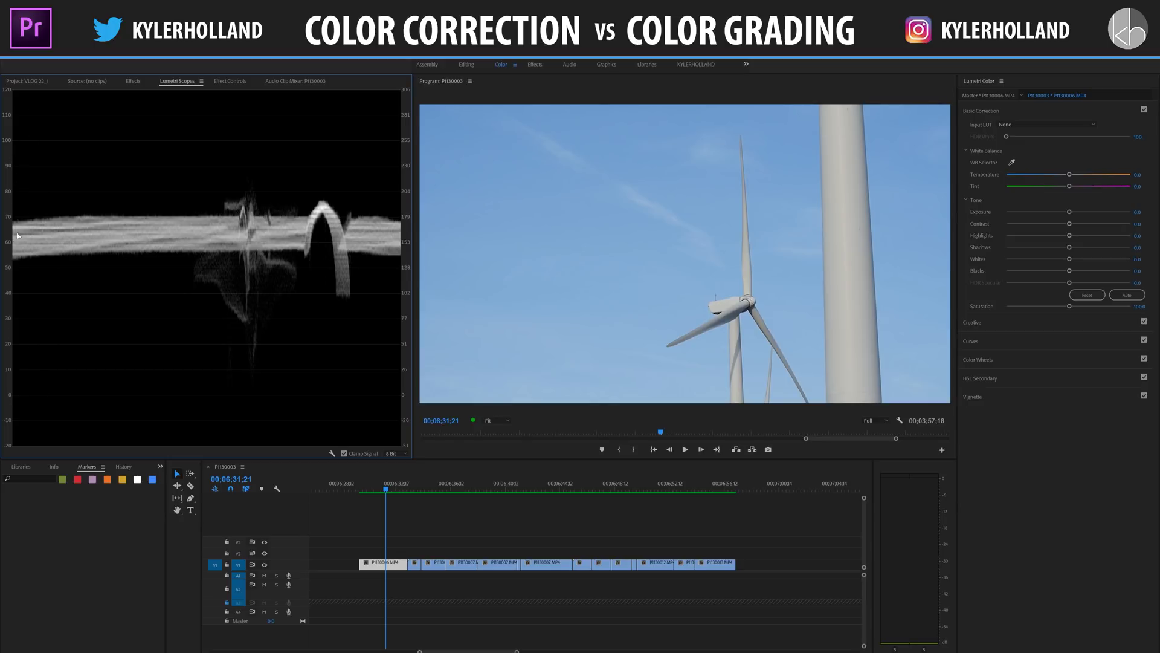
- Set highlights to -100 and lower the shadows, whites and blacks on the clip of the woman shading her eyes
{"action": "left_click", "coordinate": [462, 487]}
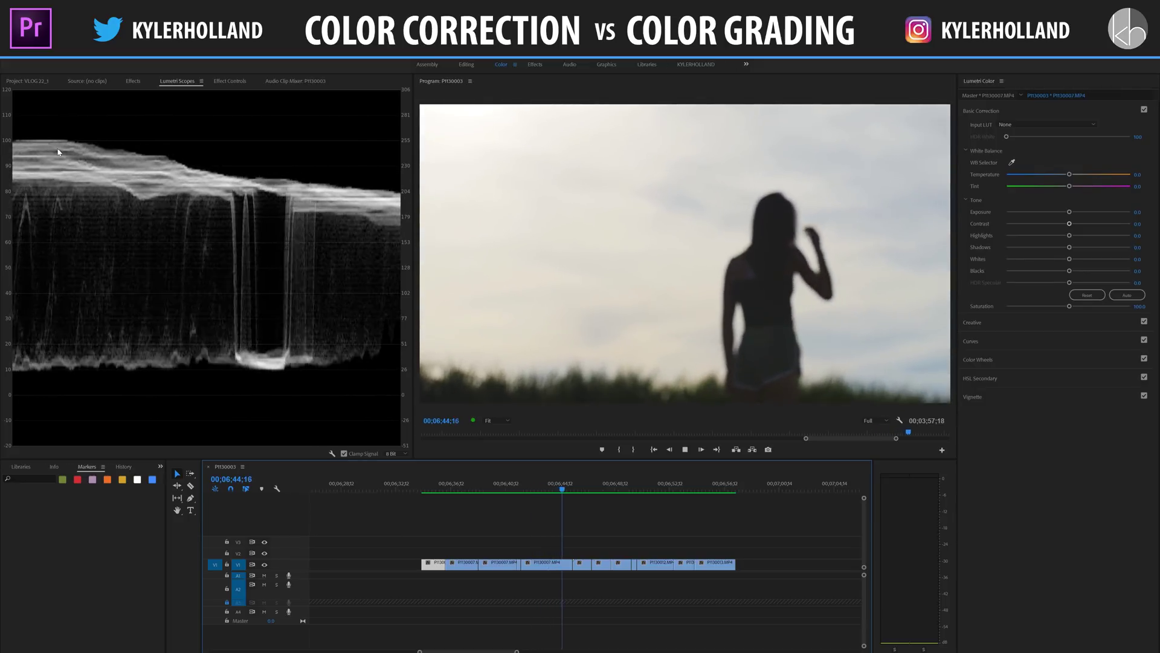
{"action": "left_click_drag", "start_coordinate": [562, 488], "coordinate": [434, 488]}
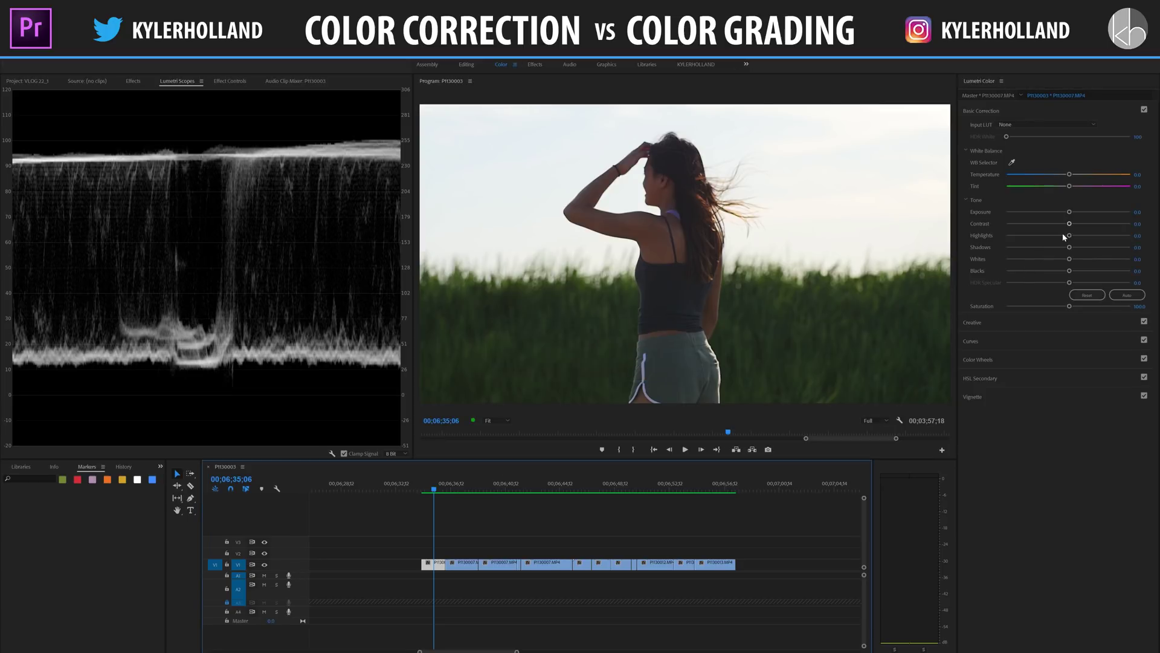
{"action": "left_click_drag", "start_coordinate": [1069, 235], "coordinate": [939, 241]}
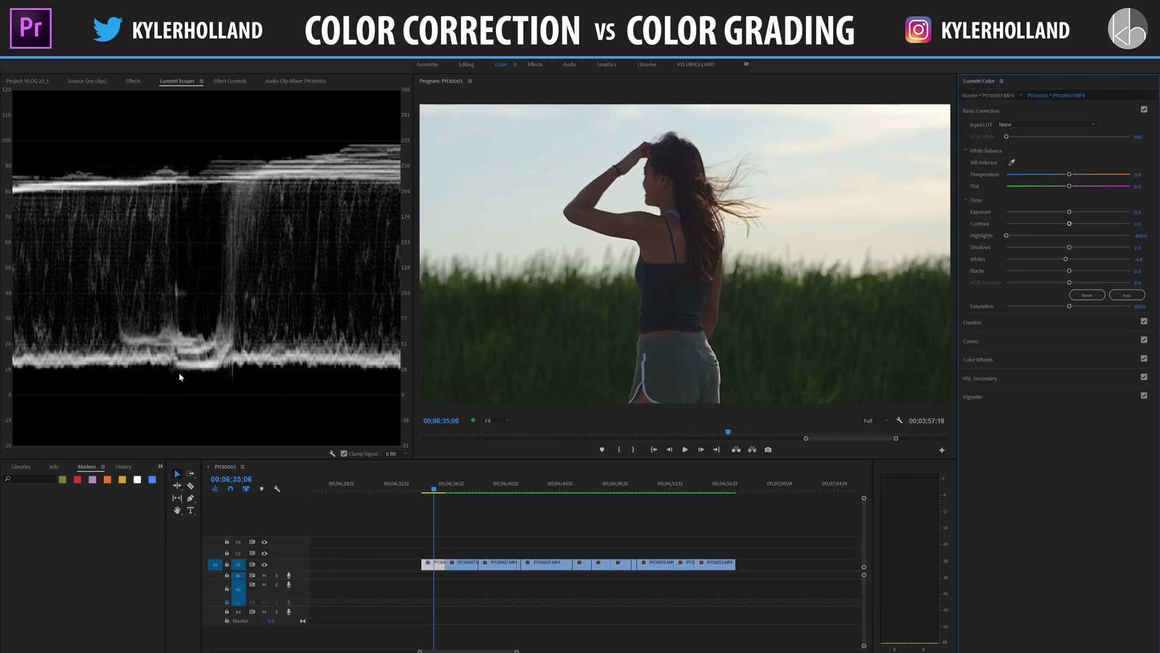
{"action": "left_click_drag", "start_coordinate": [1068, 248], "coordinate": [1054, 282]}
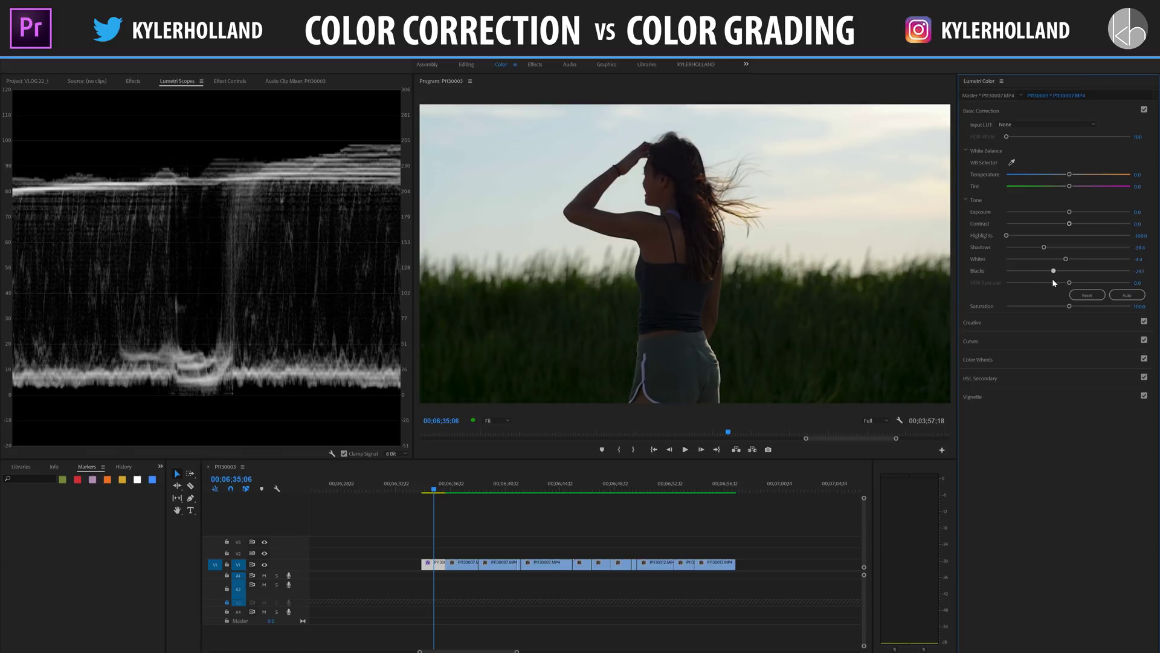
- Play back the clip of the woman shading her eyes and raise its contrast slightly
{"action": "left_click", "coordinate": [426, 485]}
{"action": "key", "text": "space"}
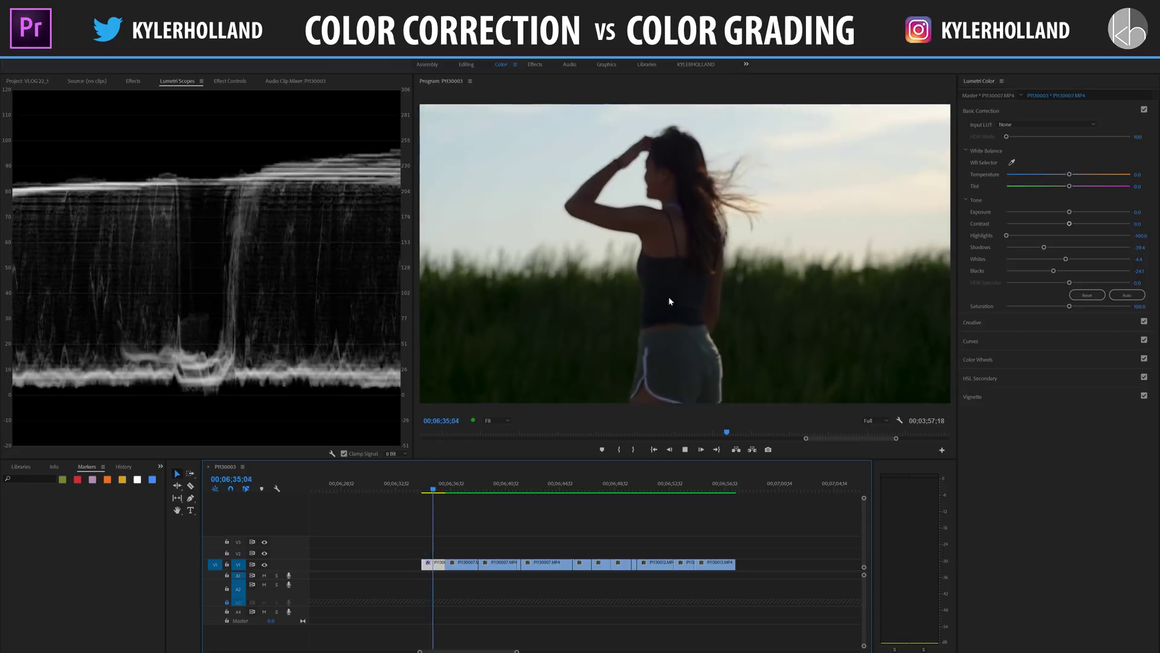
{"action": "mouse_move", "coordinate": [1069, 225]}
{"action": "left_mouse_down"}
{"action": "mouse_move", "coordinate": [1049, 229]}
{"action": "mouse_move", "coordinate": [1072, 225]}
{"action": "left_mouse_up"}
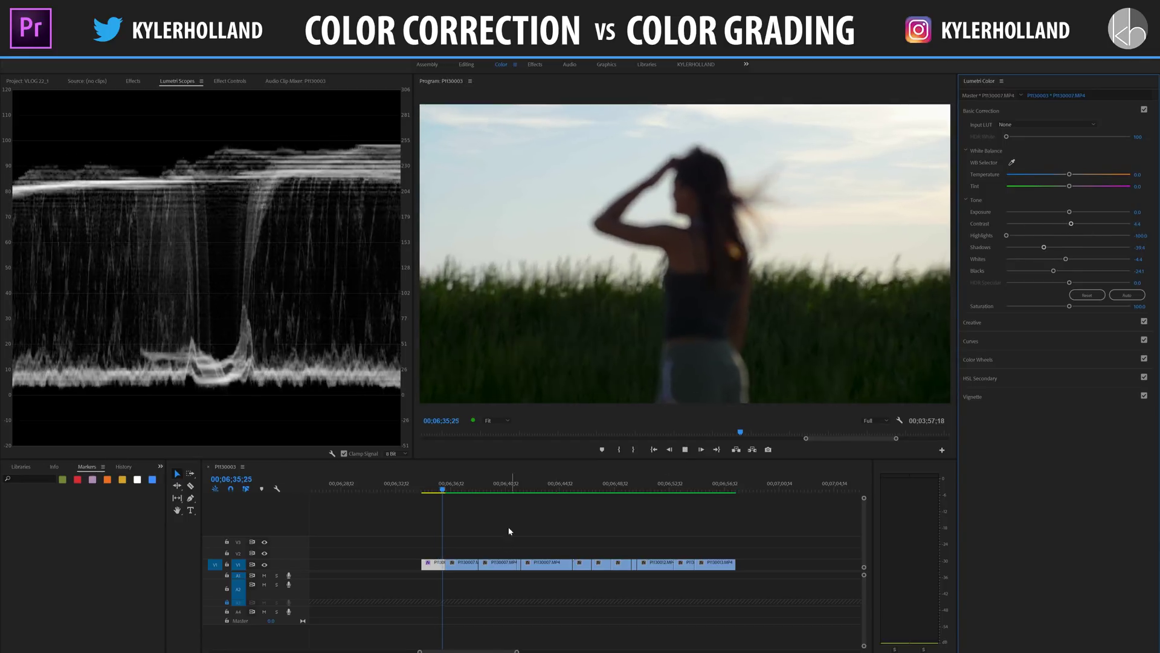
- Raise the highlights and whites and slightly lower the blacks on the clip of the woman facing the camera
{"action": "left_click", "coordinate": [509, 527]}
{"action": "left_click_drag", "start_coordinate": [1066, 271], "coordinate": [1058, 271]}
{"action": "left_click_drag", "start_coordinate": [1070, 235], "coordinate": [1086, 260]}
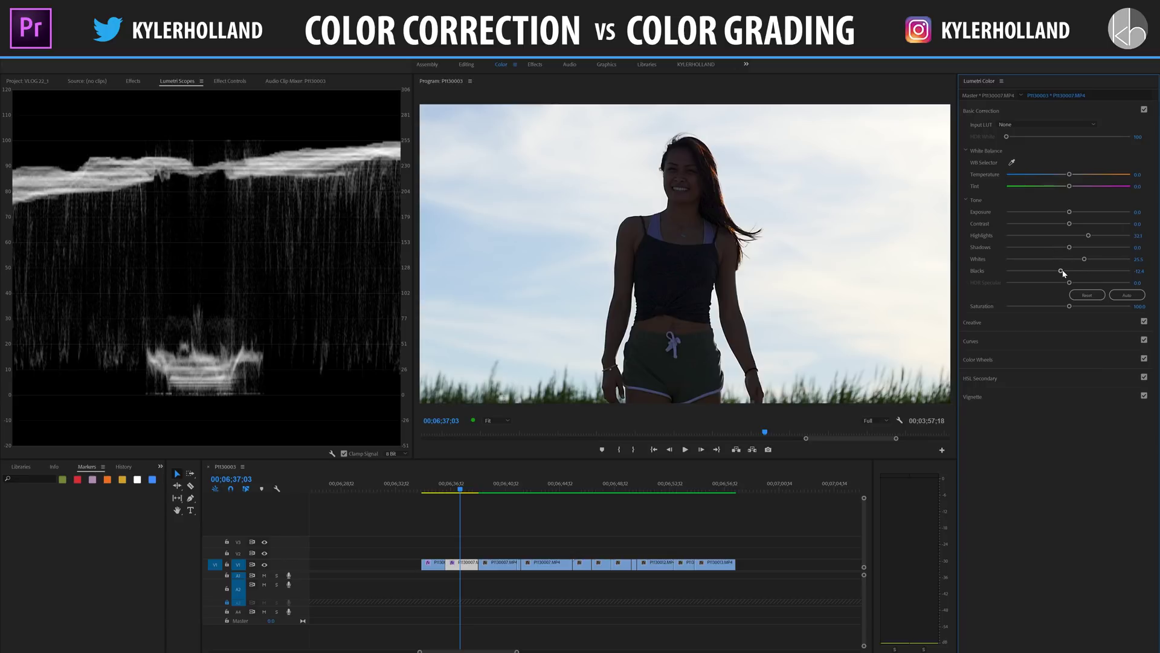
{"action": "left_click_drag", "start_coordinate": [1062, 272], "coordinate": [1065, 274]}
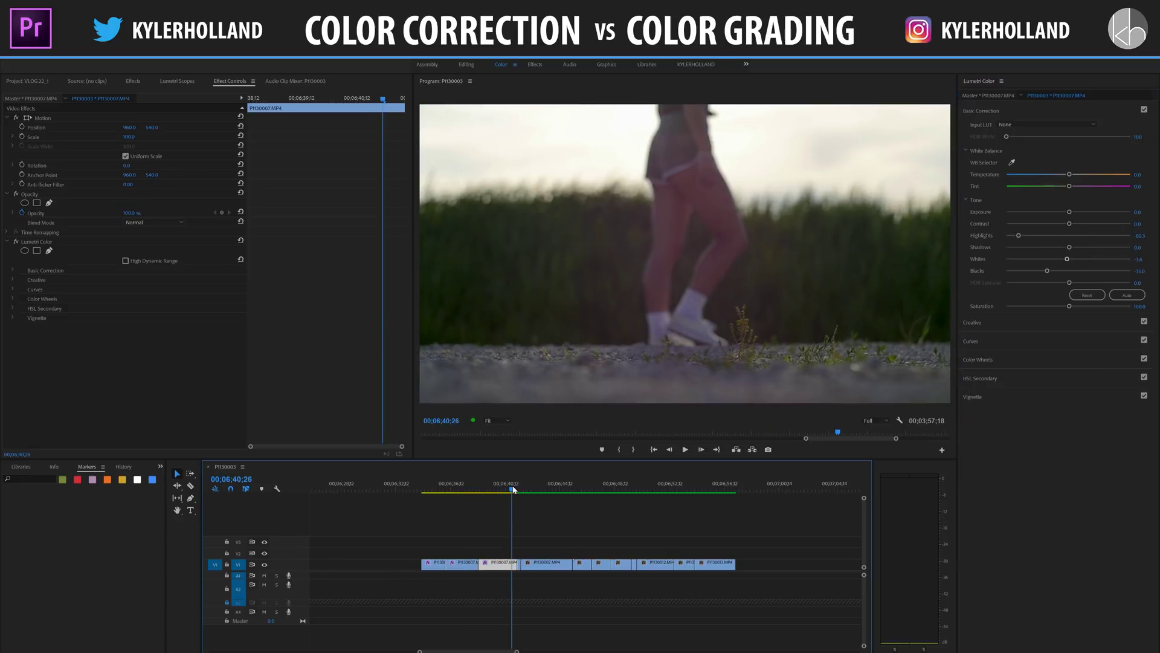
- Copy the Lumetri Color effect from the close-up of the walking legs and paste it onto the short clip that follows
{"action": "left_click_drag", "start_coordinate": [510, 491], "coordinate": [521, 493]}
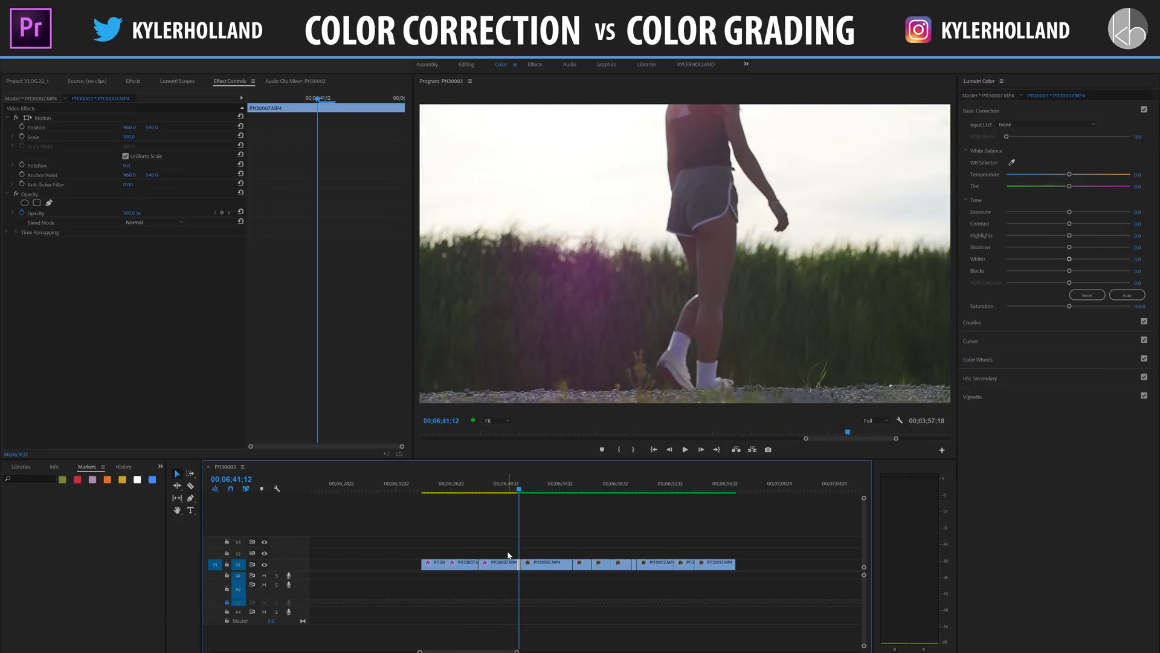
{"action": "left_click", "coordinate": [506, 571]}
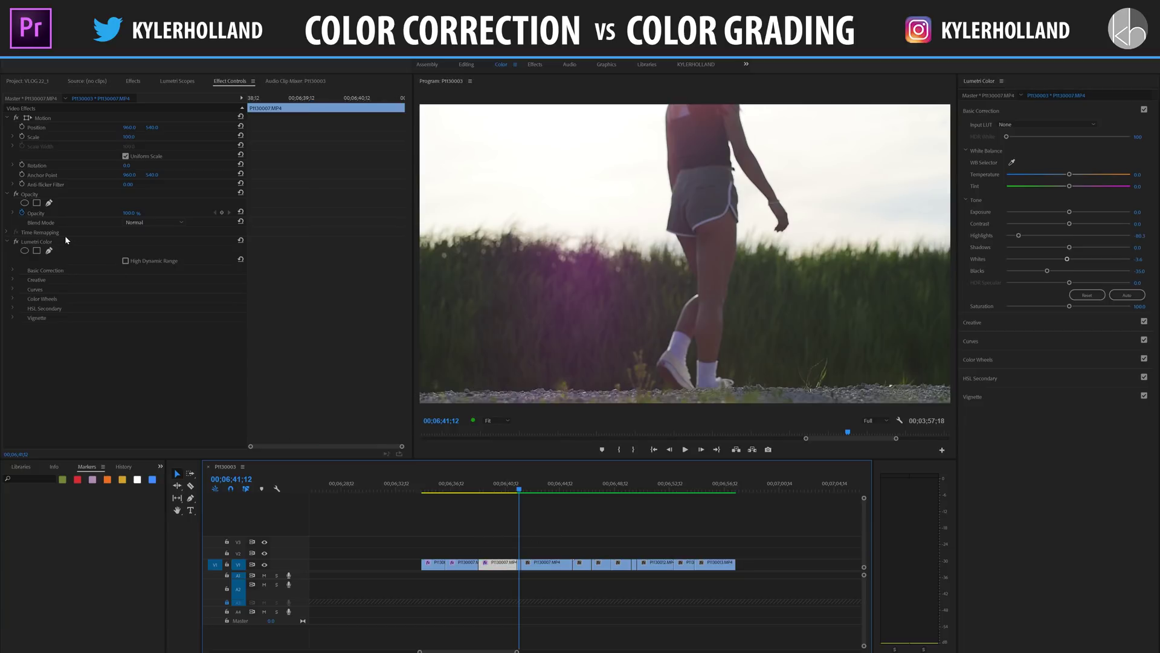
{"action": "left_click", "coordinate": [40, 243]}
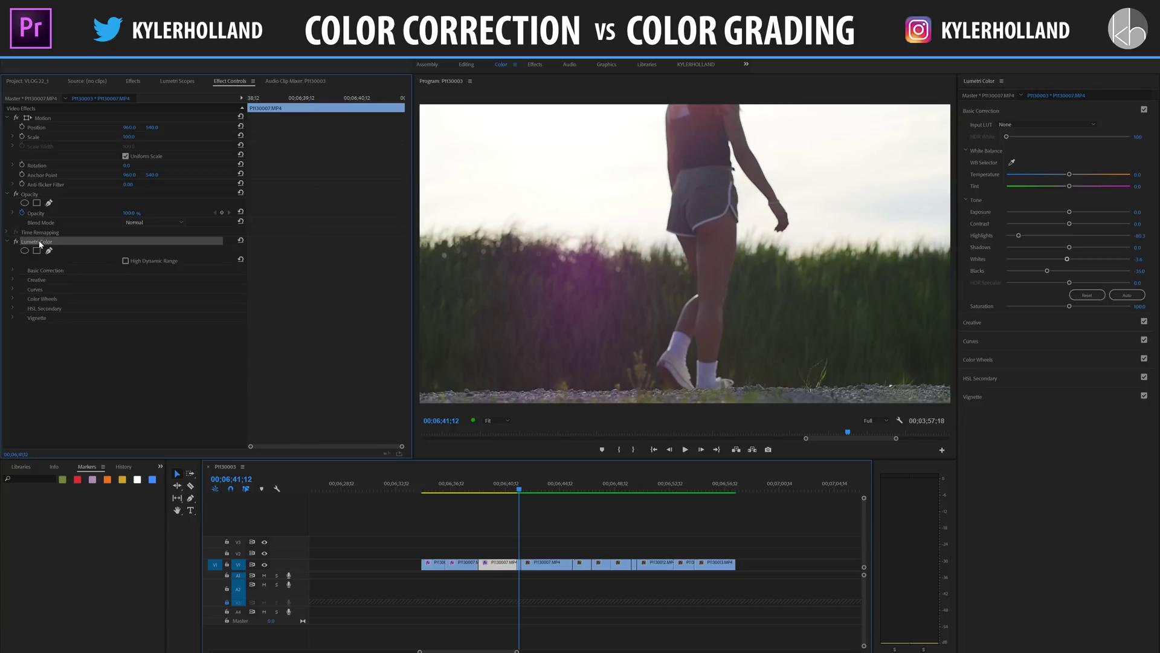
{"action": "right_click", "coordinate": [49, 245]}
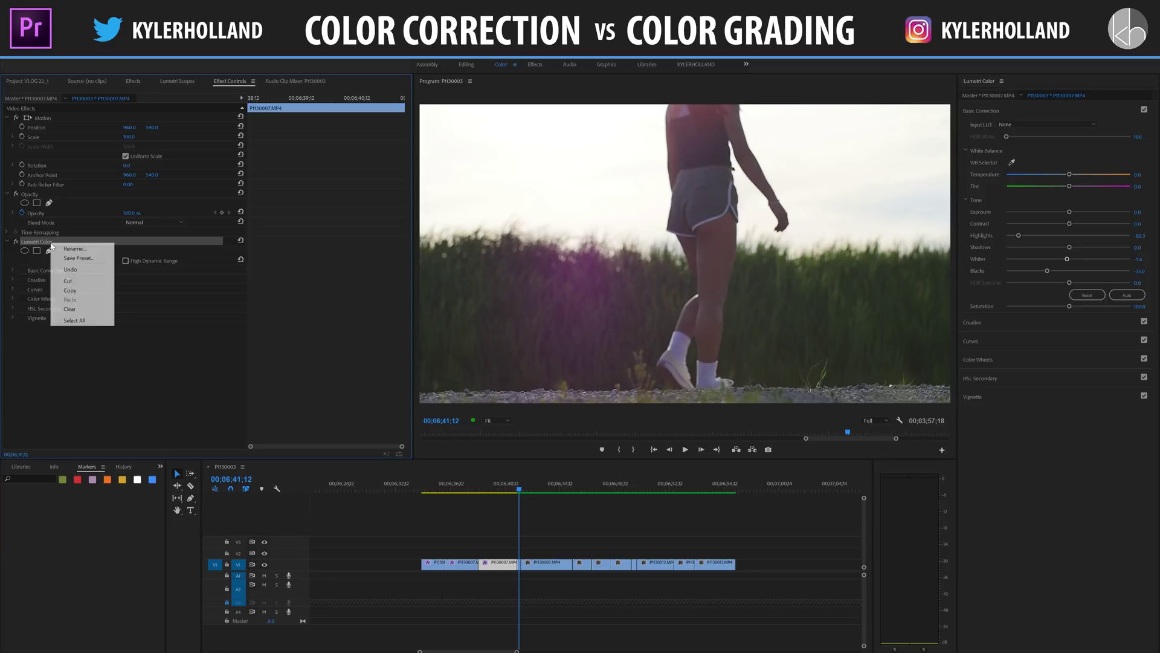
{"action": "left_click", "coordinate": [84, 295]}
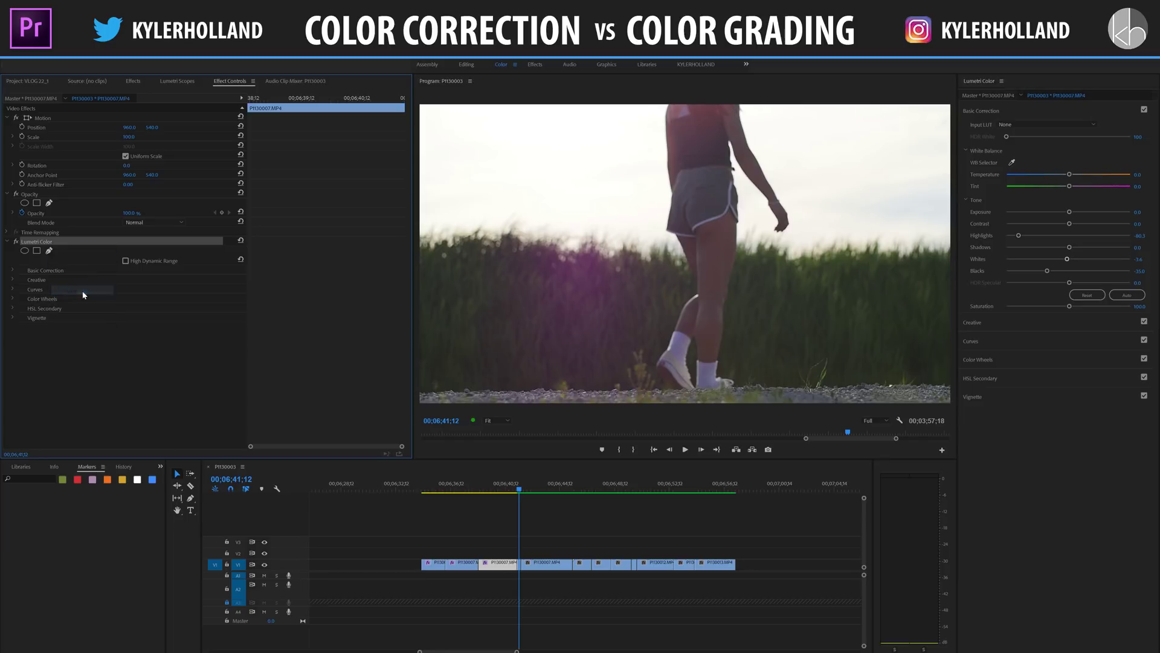
{"action": "left_click", "coordinate": [519, 567]}
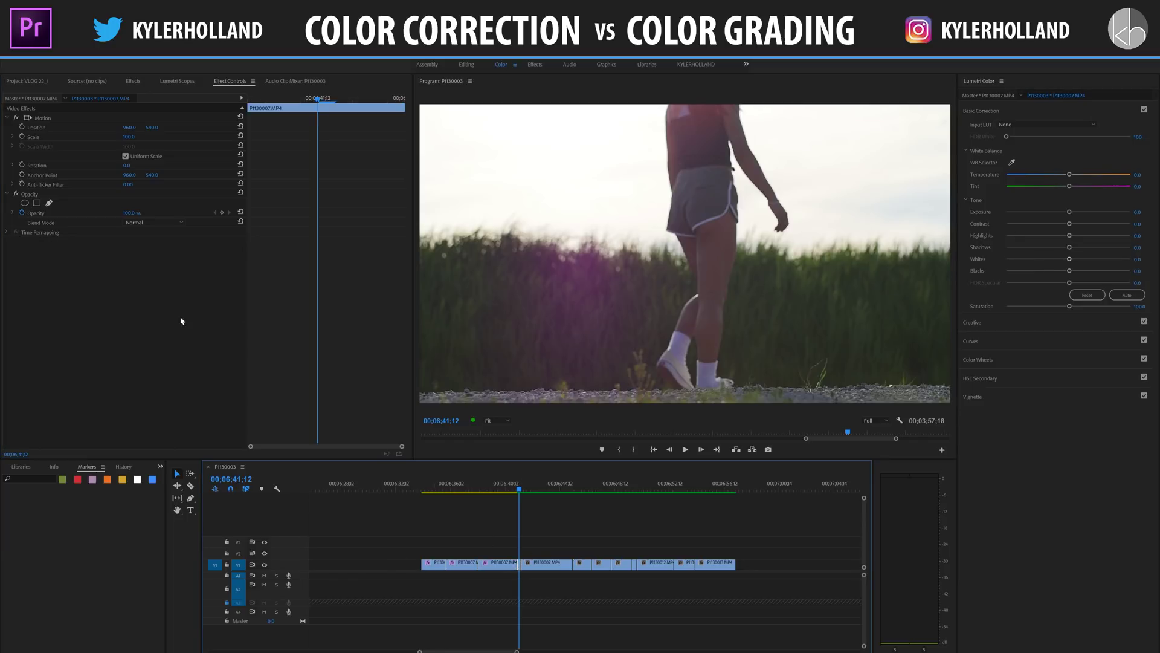
{"action": "right_click", "coordinate": [122, 308]}
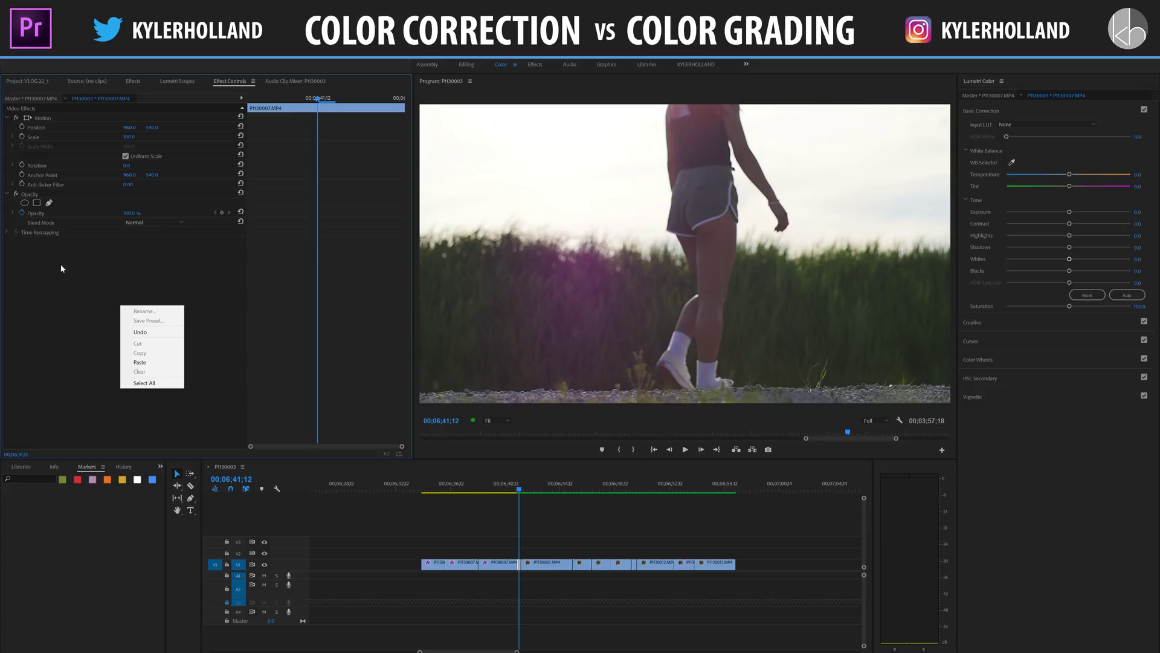
{"action": "left_click", "coordinate": [145, 362]}
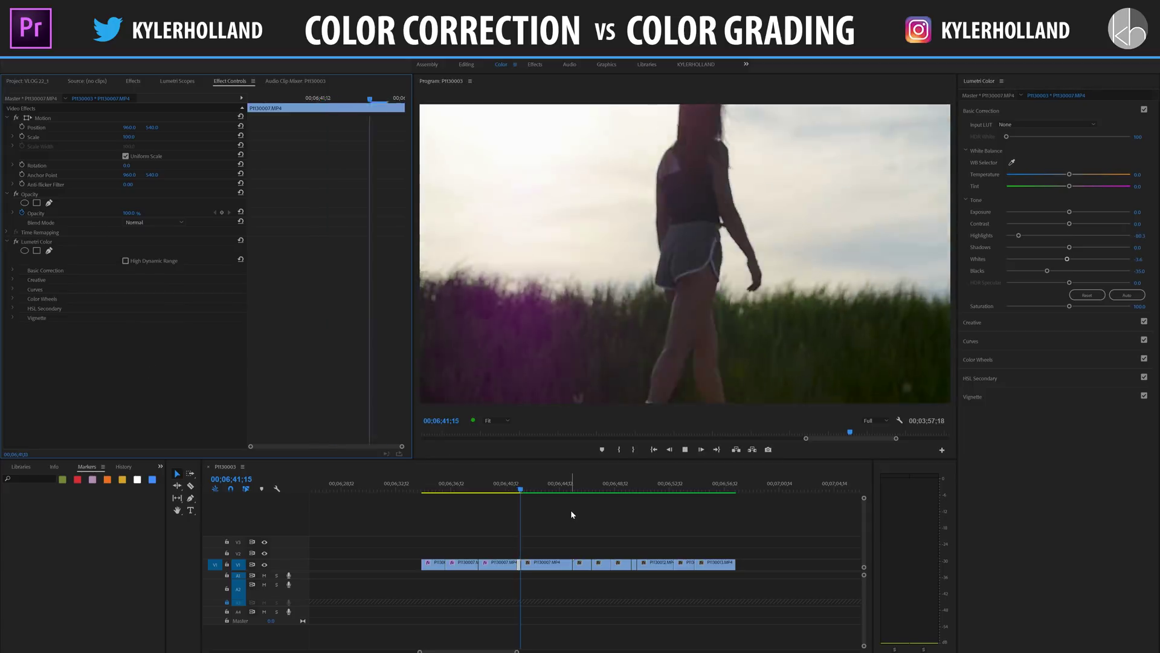
- Paste the copied Lumetri Color effect onto the clip of the woman walking away through the grass
{"action": "key", "text": "space"}
{"action": "right_click", "coordinate": [547, 562]}
{"action": "left_click", "coordinate": [165, 351]}
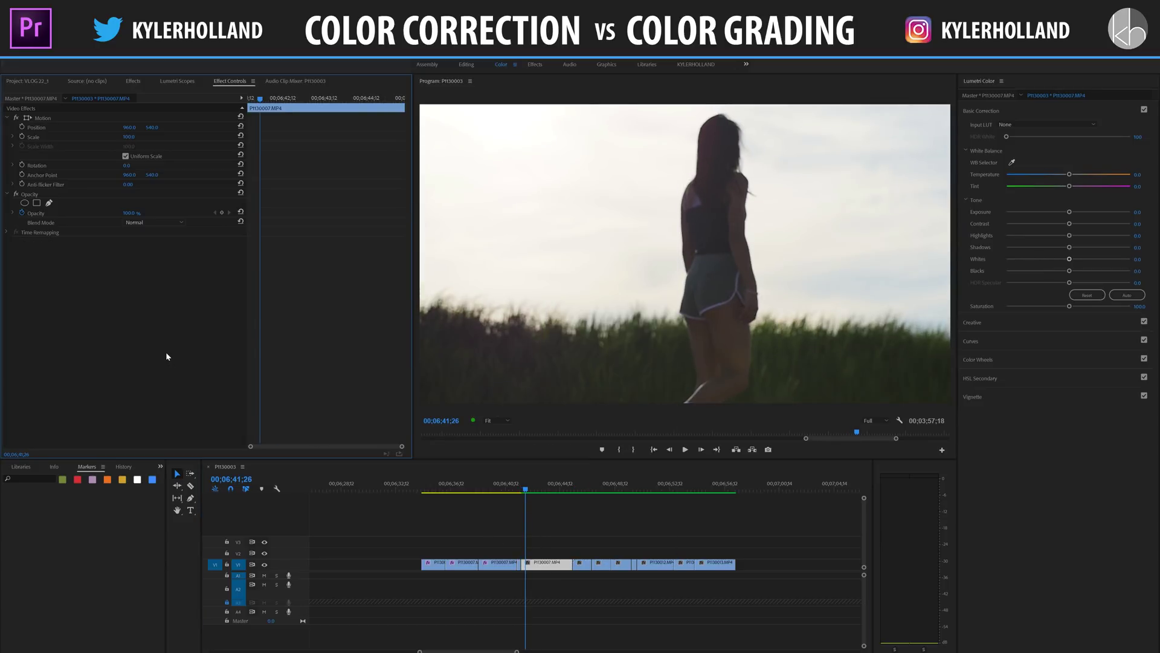
{"action": "right_click", "coordinate": [151, 323]}
{"action": "left_click", "coordinate": [180, 379]}
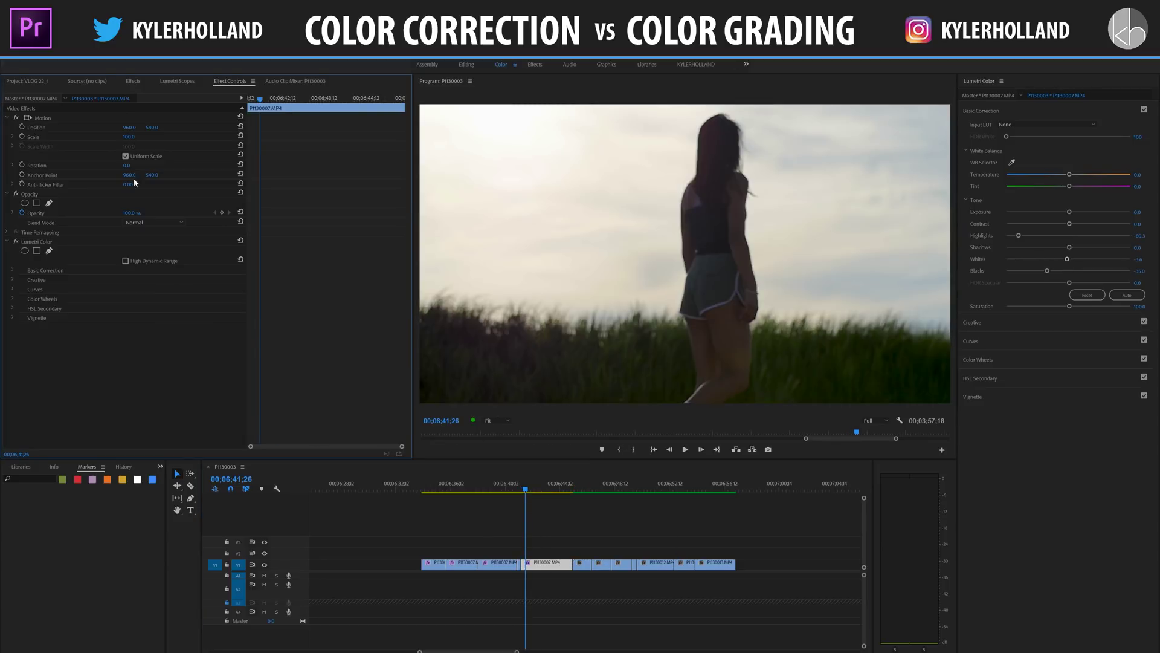
- Check the clip of the woman walking away in Lumetri Scopes and raise its blacks to about -24
{"action": "left_click", "coordinate": [177, 81]}
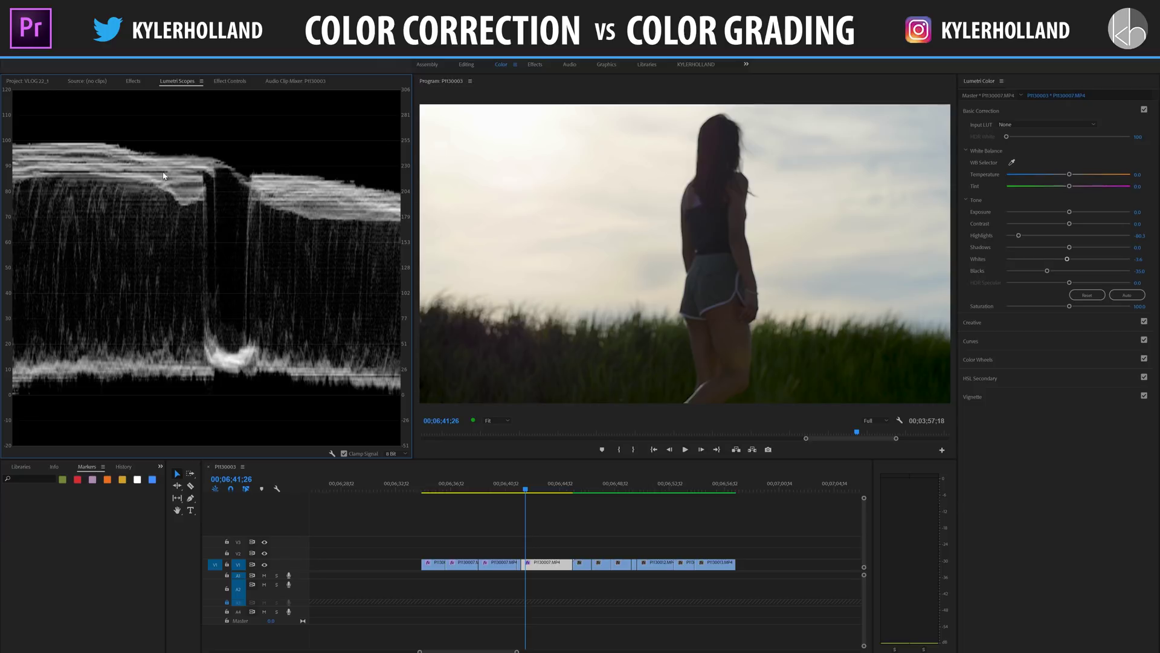
{"action": "left_click", "coordinate": [551, 573]}
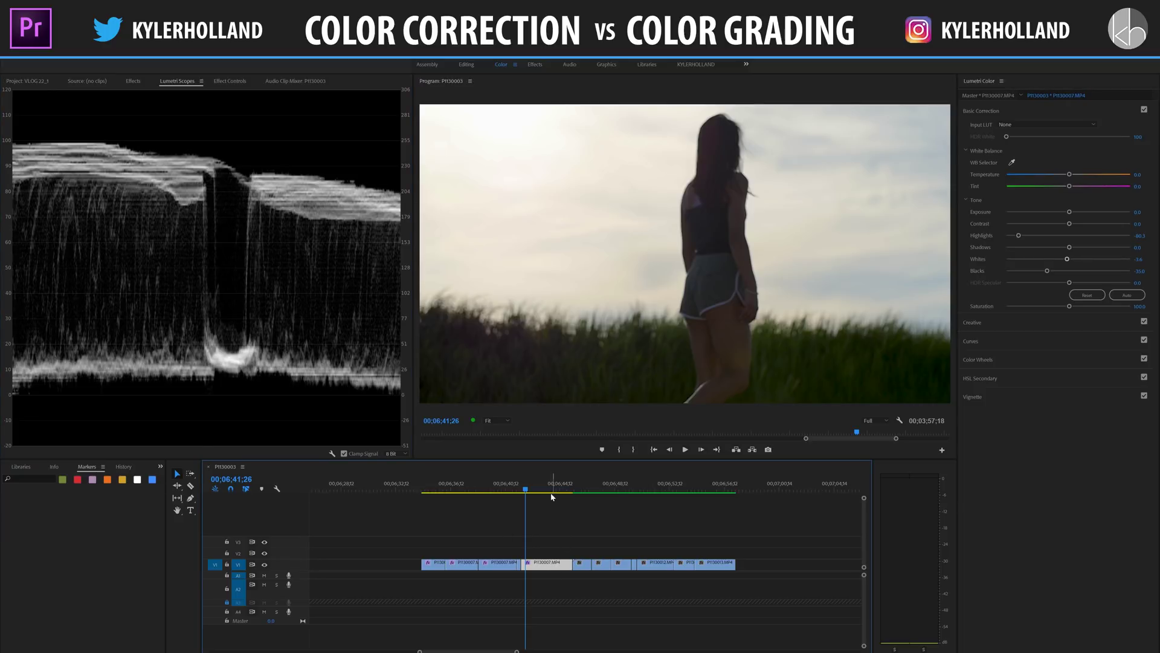
{"action": "key", "text": "space"}
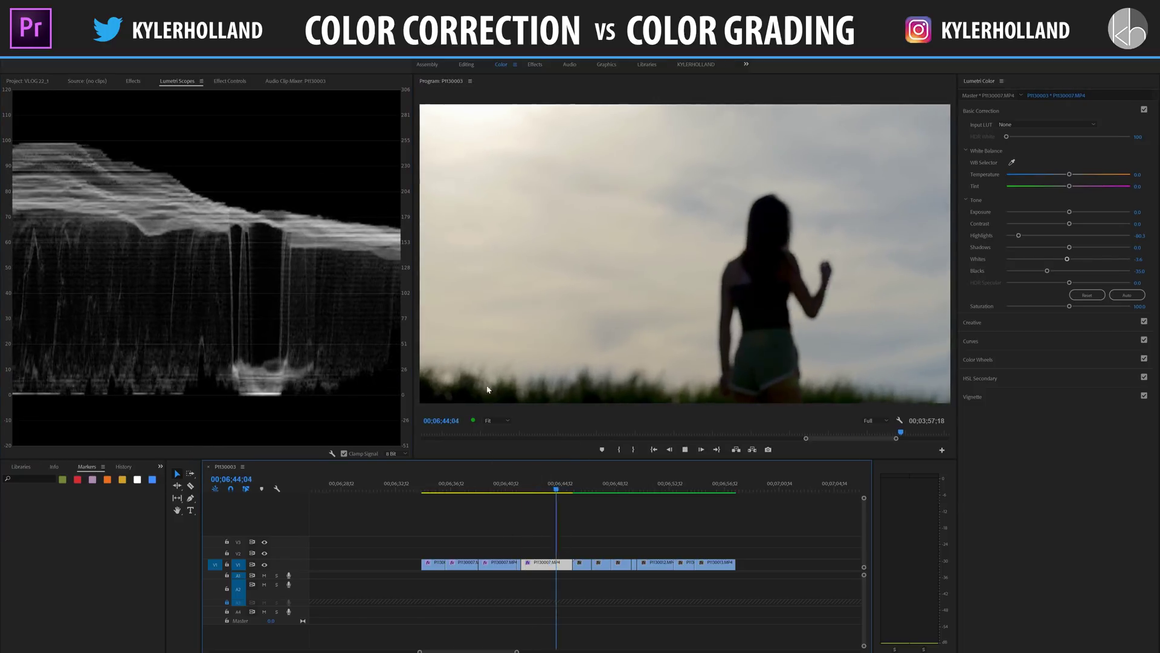
{"action": "key", "text": "space"}
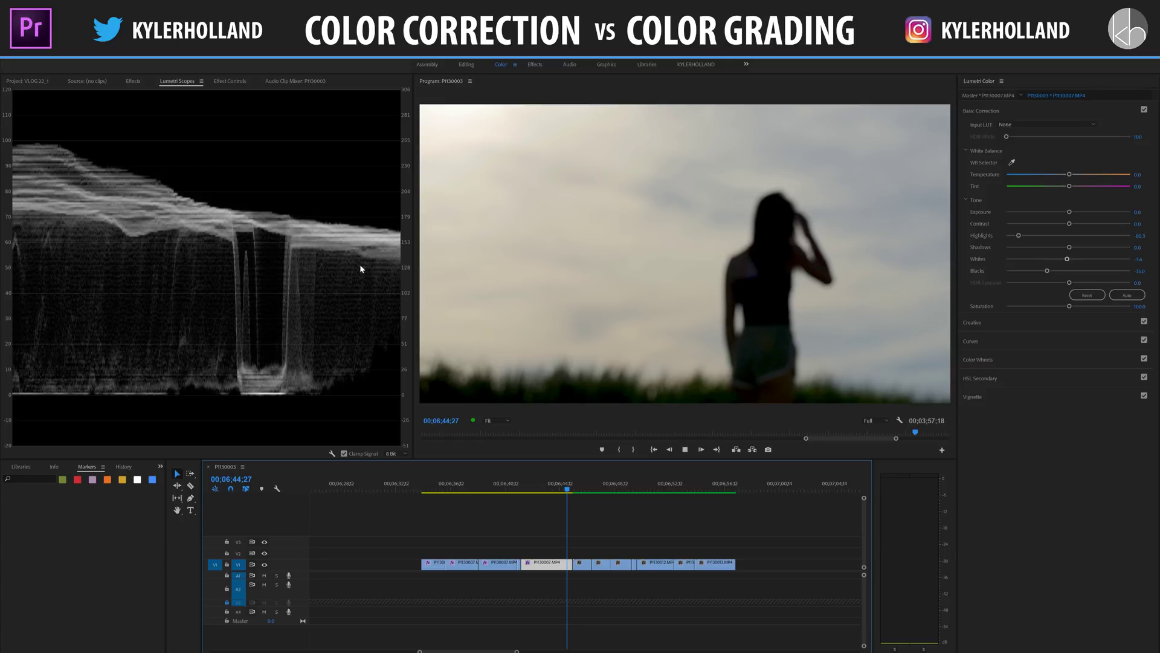
{"action": "left_click", "coordinate": [549, 487]}
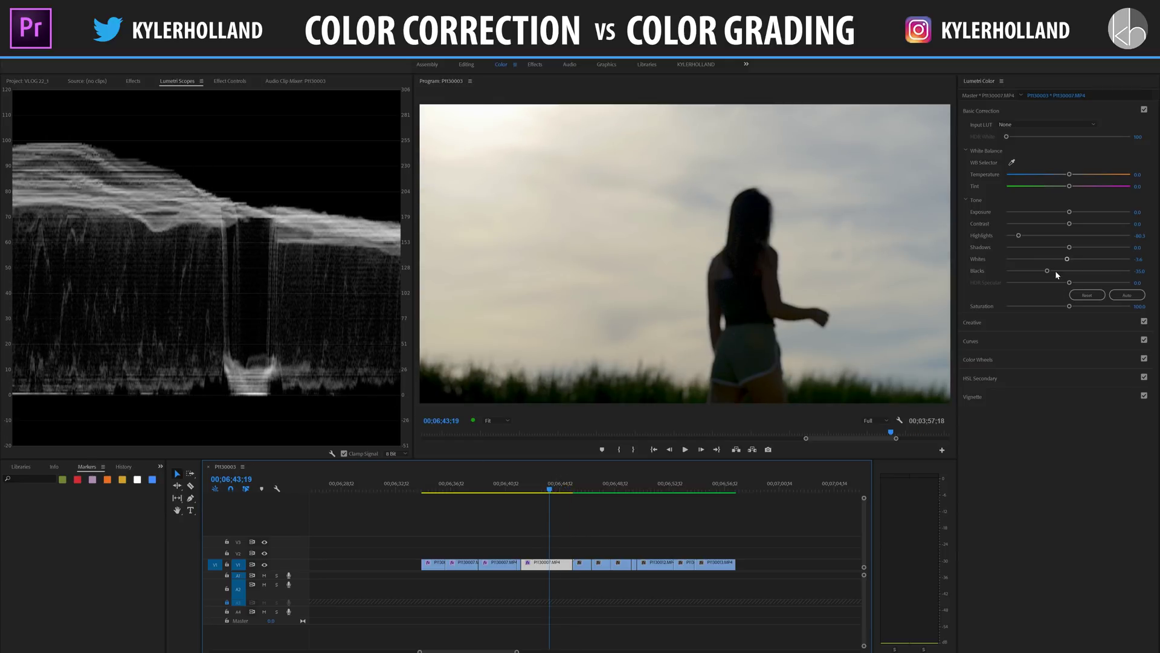
{"action": "left_click_drag", "start_coordinate": [1056, 272], "coordinate": [1054, 274]}
{"action": "key", "text": "space"}
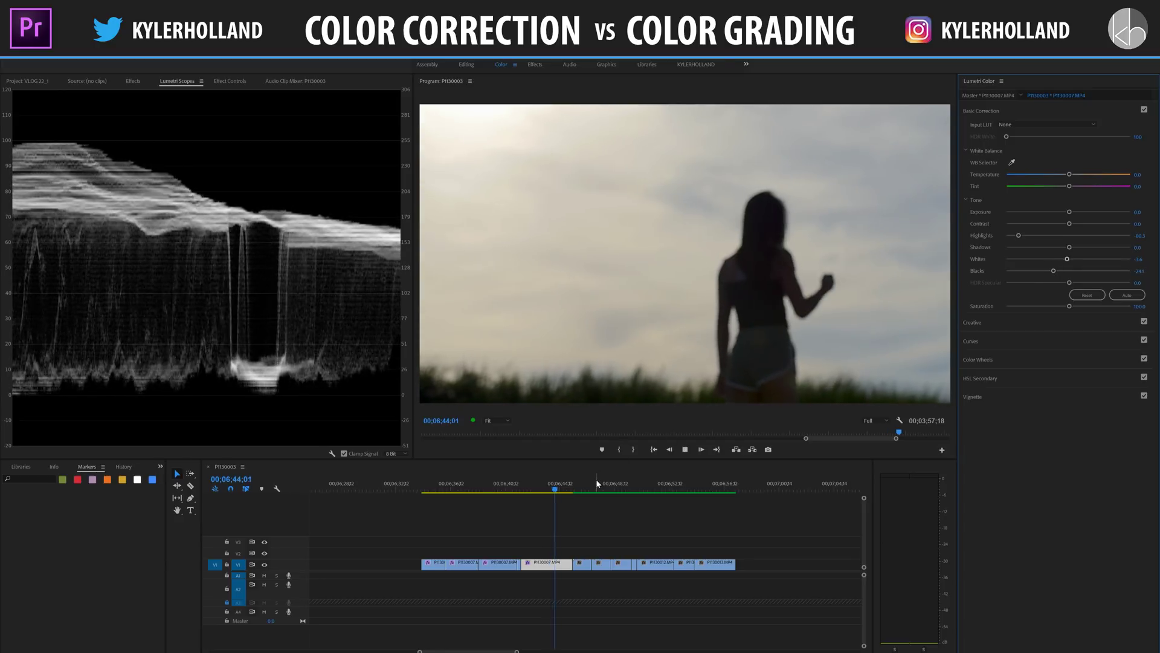
- Raise the highlights to about 50 and lower the shadows to about -50 on the close-up clip of the white shoes
{"action": "left_click_drag", "start_coordinate": [592, 485], "coordinate": [659, 496]}
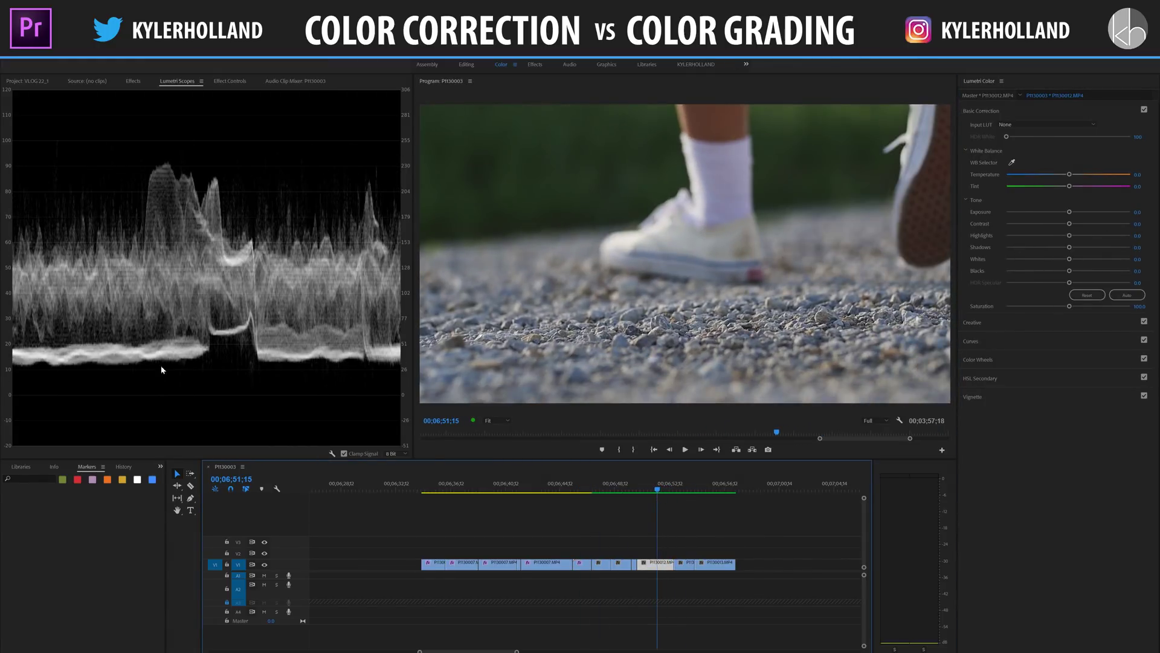
{"action": "key", "text": "space"}
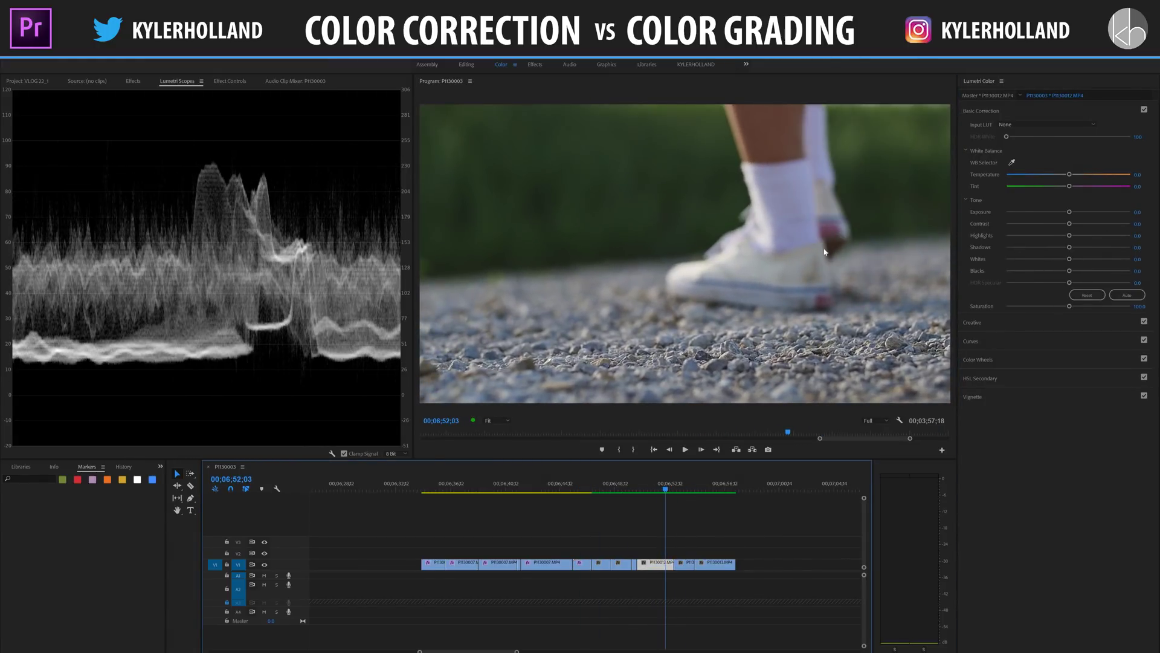
{"action": "left_click", "coordinate": [1102, 236]}
{"action": "left_click", "coordinate": [1037, 247]}
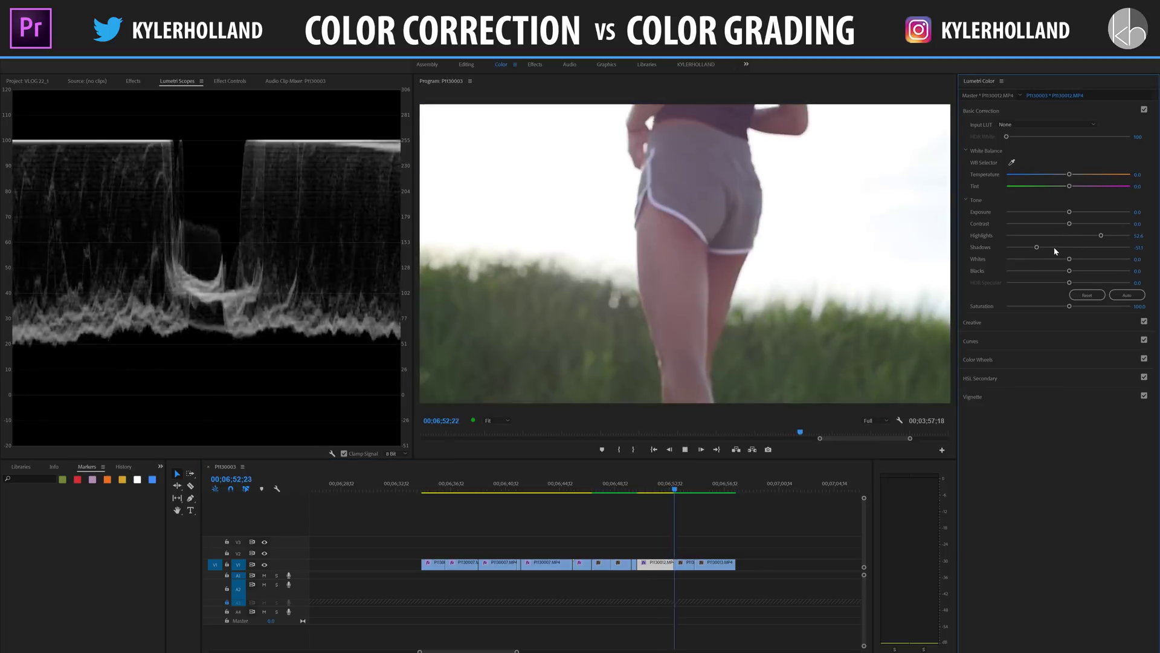
- Set the highlights to -100 and lower the whites to about -27 on the close-up clip of the woman's shorts
{"action": "key", "text": "space"}
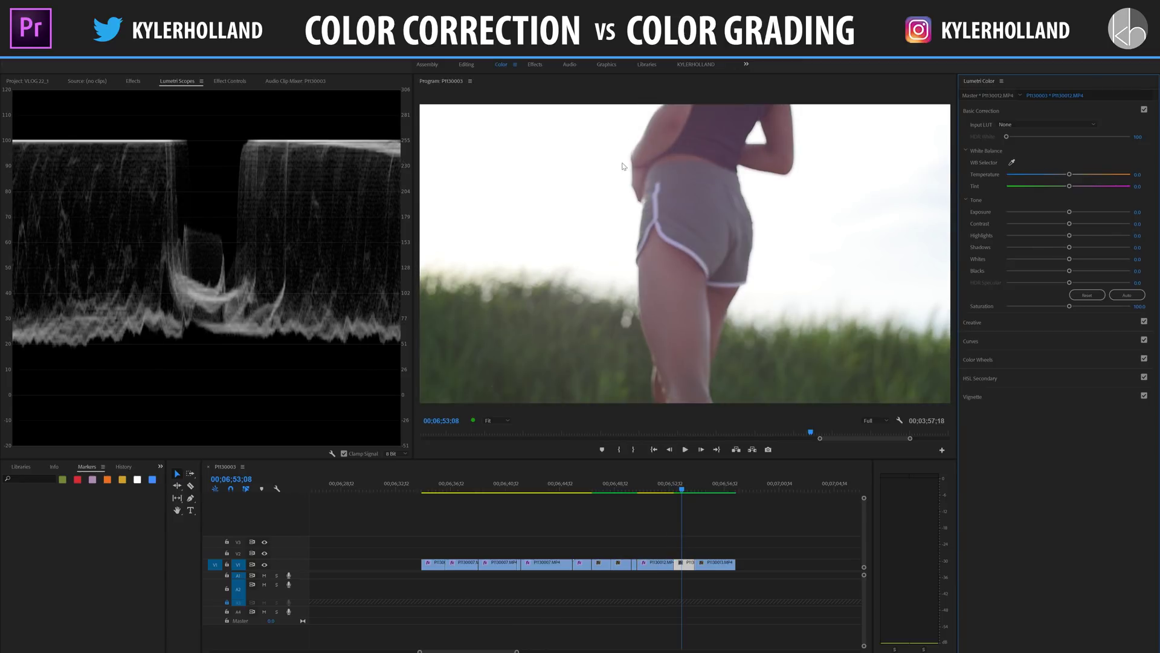
{"action": "left_click_drag", "start_coordinate": [1036, 234], "coordinate": [906, 236]}
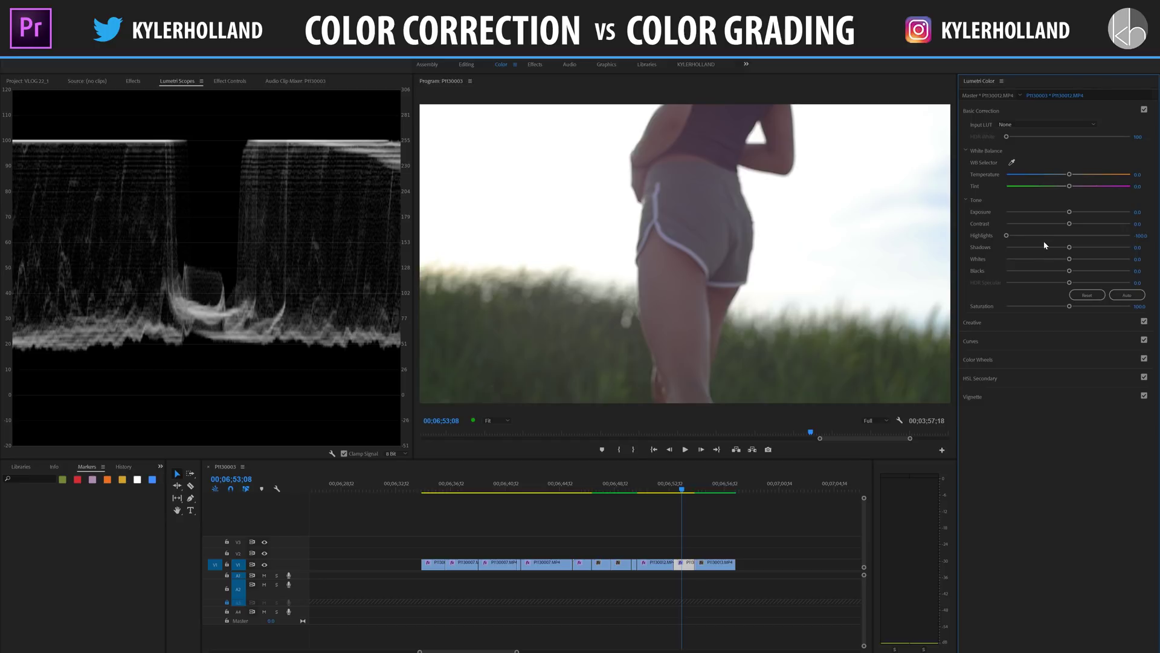
{"action": "left_click", "coordinate": [1055, 259]}
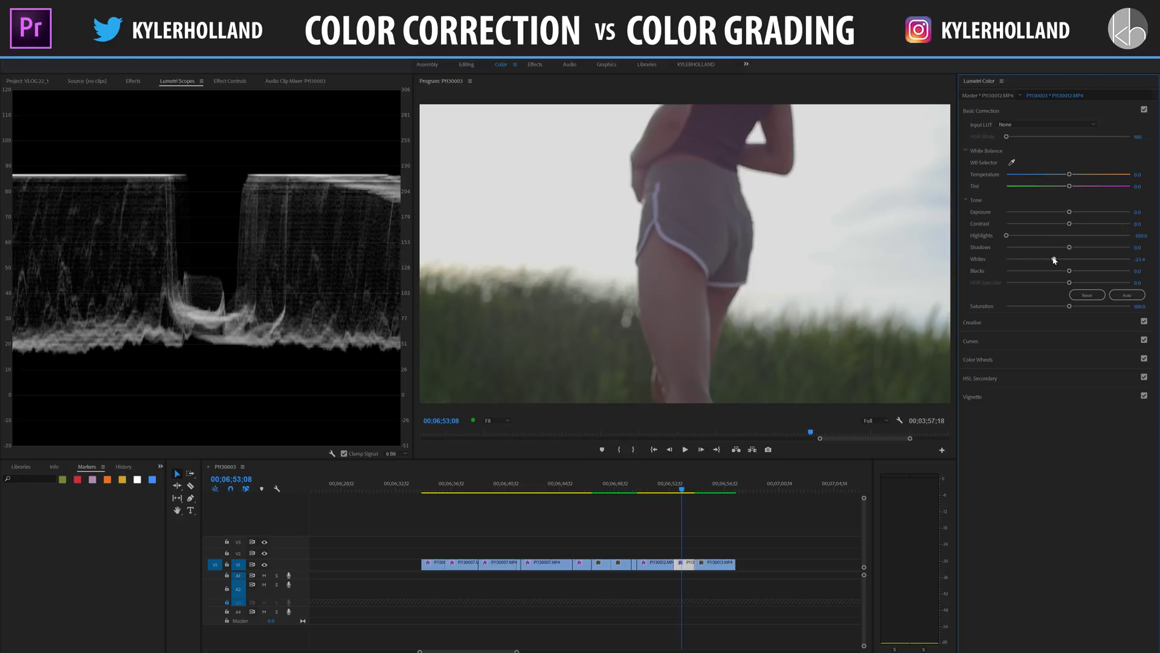
{"action": "left_click_drag", "start_coordinate": [1054, 259], "coordinate": [1052, 261]}
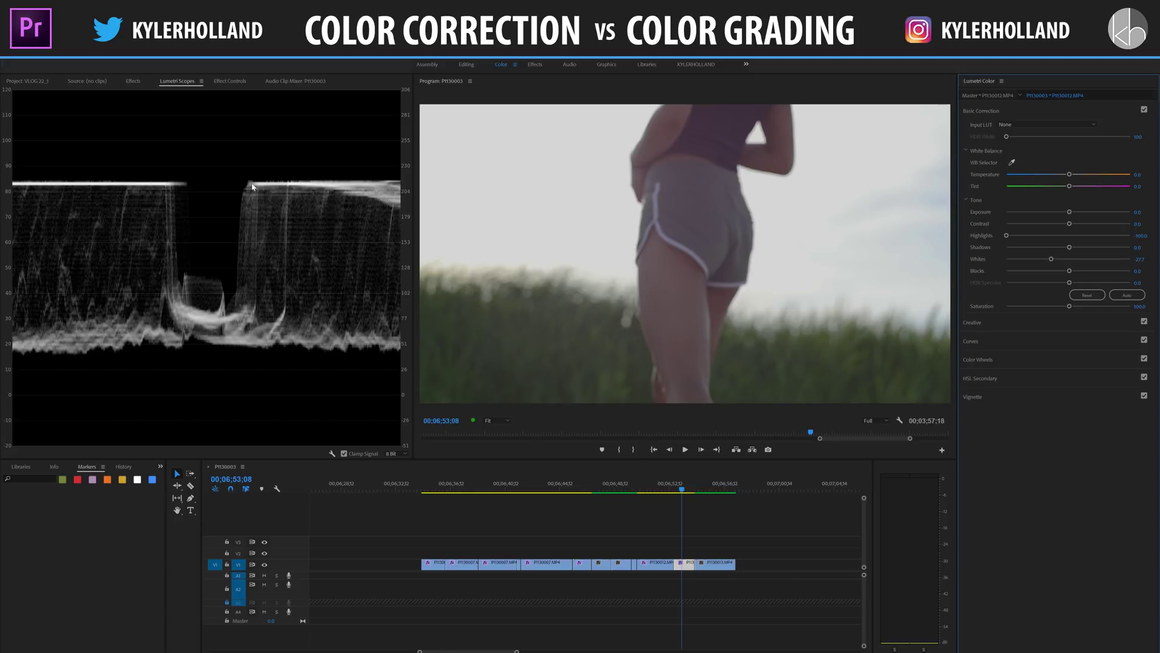
- Adjust the highlights and slightly lower the whites on the clip of the woman silhouetted against the sun
{"action": "left_click_drag", "start_coordinate": [1023, 239], "coordinate": [1065, 262]}
{"action": "double_click", "coordinate": [1068, 244]}
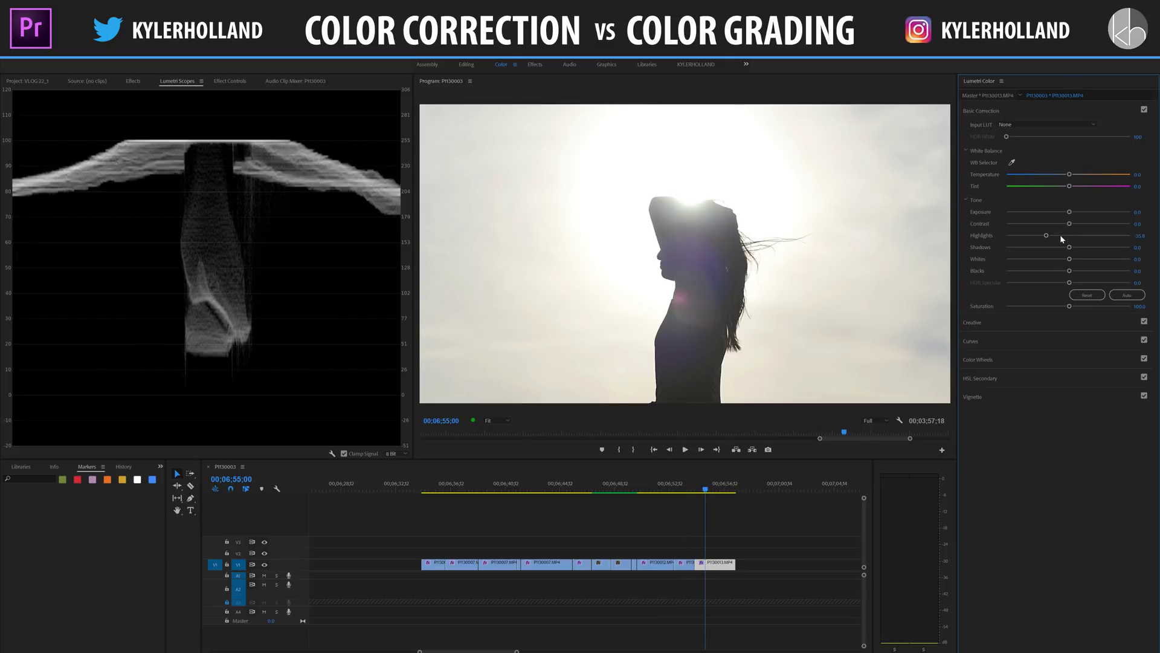
{"action": "left_click_drag", "start_coordinate": [1069, 236], "coordinate": [1065, 260]}
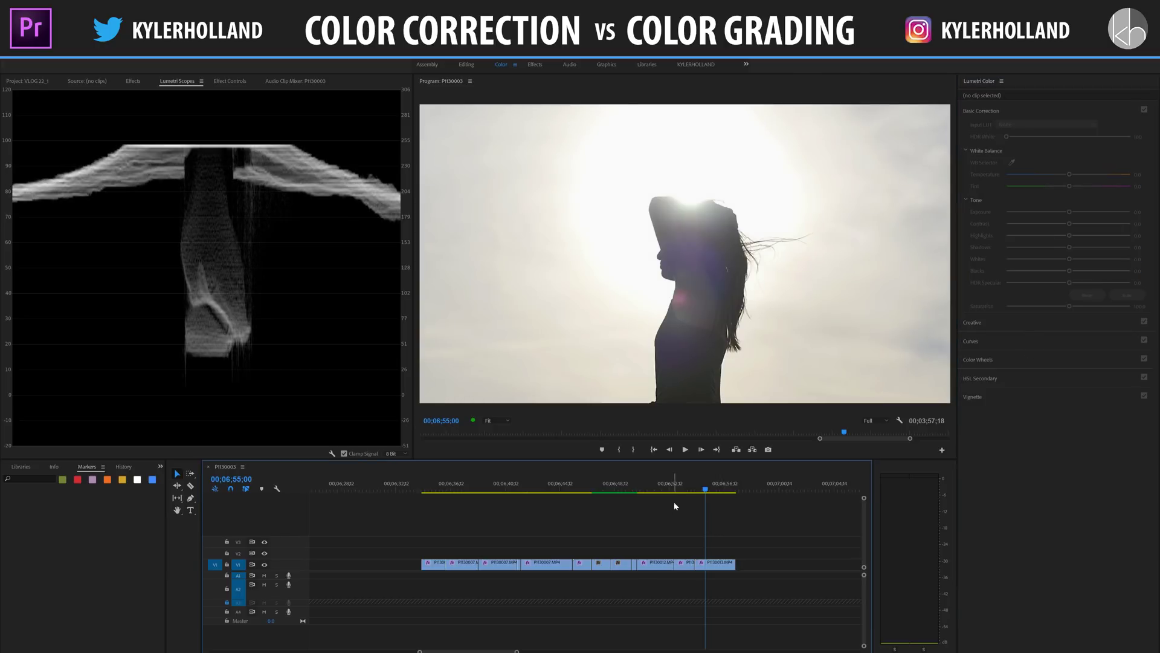
- Play back the corrected clips from the start of the edit to review how they match
{"action": "left_click_drag", "start_coordinate": [674, 490], "coordinate": [435, 490]}
{"action": "key", "text": "space"}
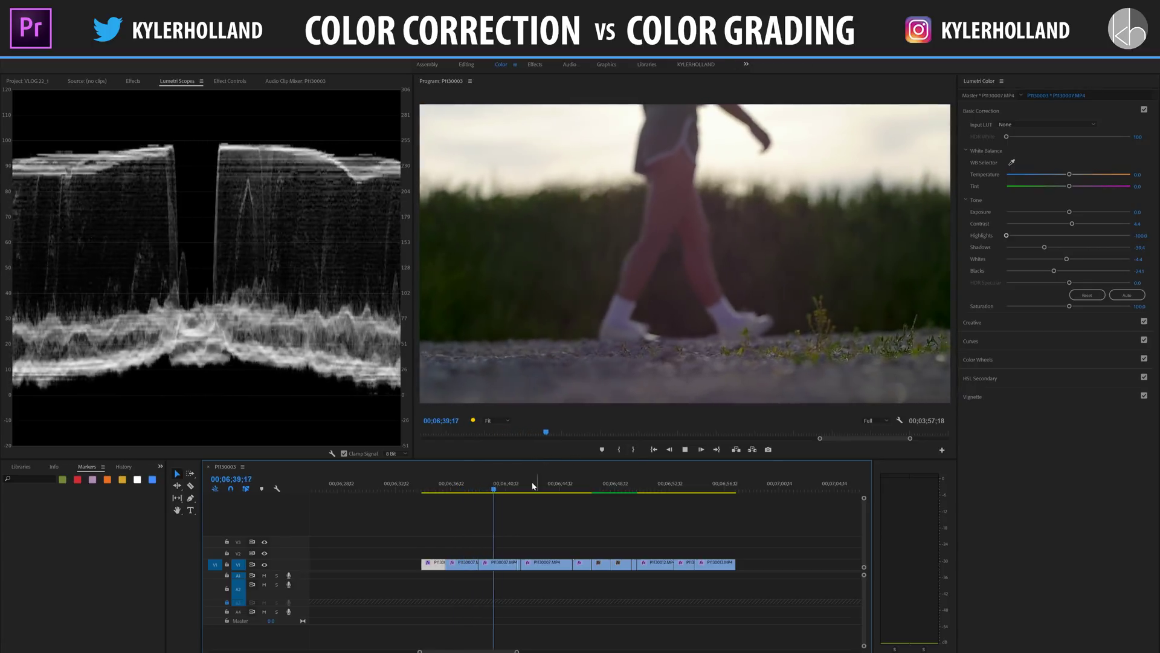
{"action": "key", "text": "space"}
- Create a new adjustment layer and place it on the track above the clips, spanning the whole edit
{"action": "left_click", "coordinate": [27, 82]}
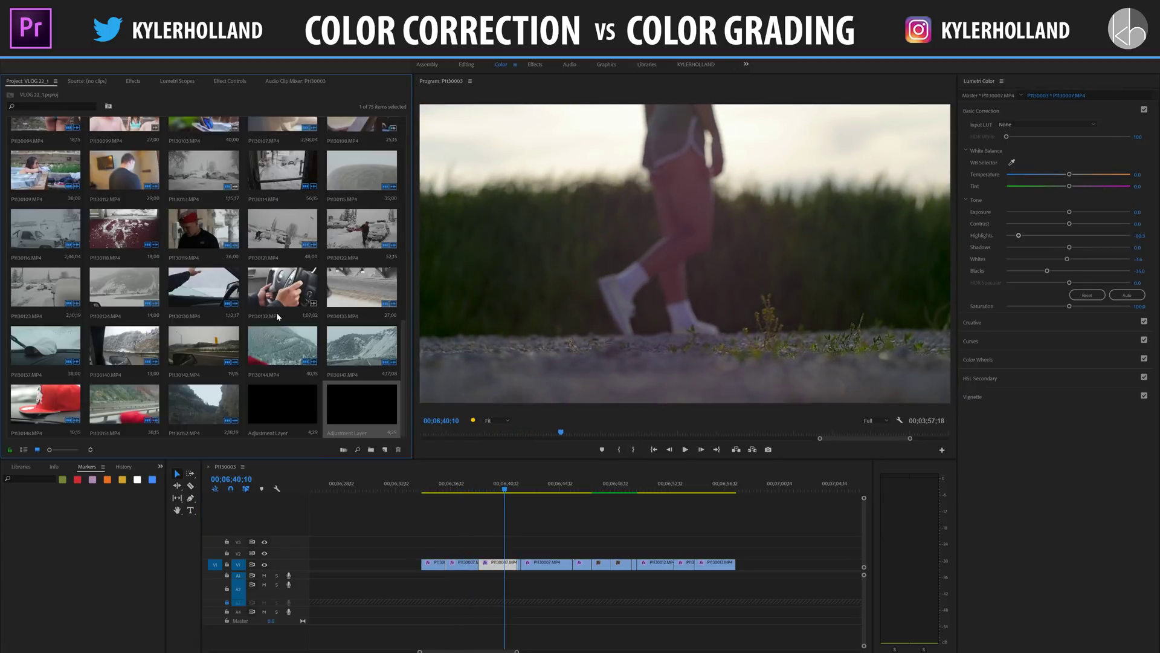
{"action": "left_click", "coordinate": [386, 451]}
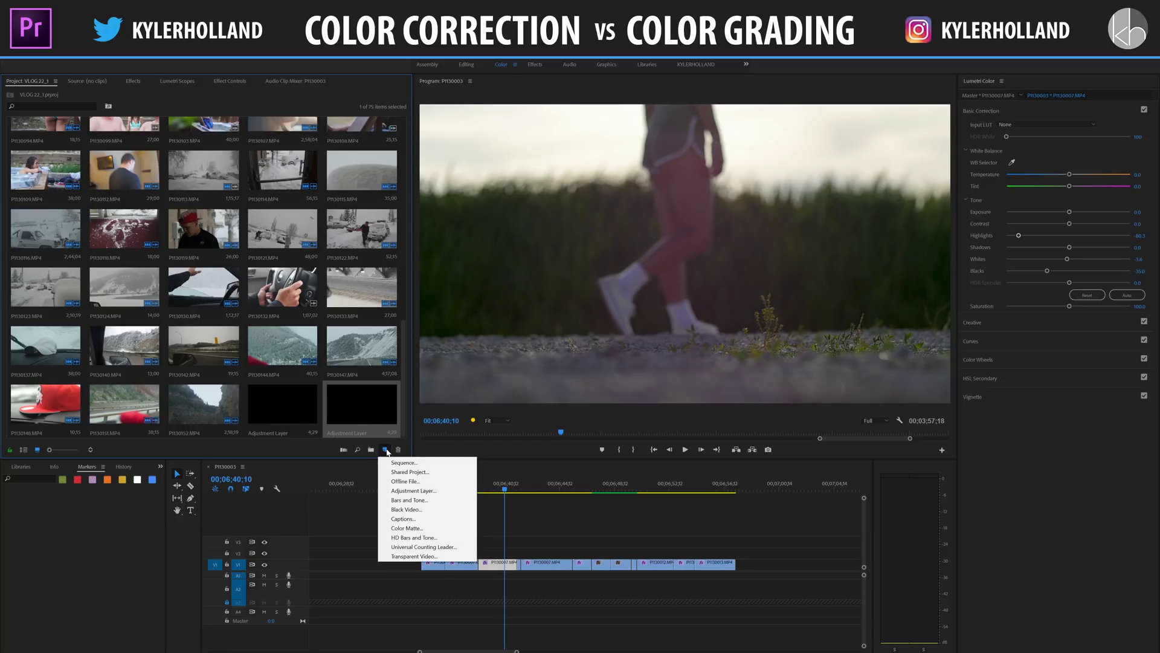
{"action": "left_click", "coordinate": [405, 490]}
{"action": "left_click", "coordinate": [595, 393]}
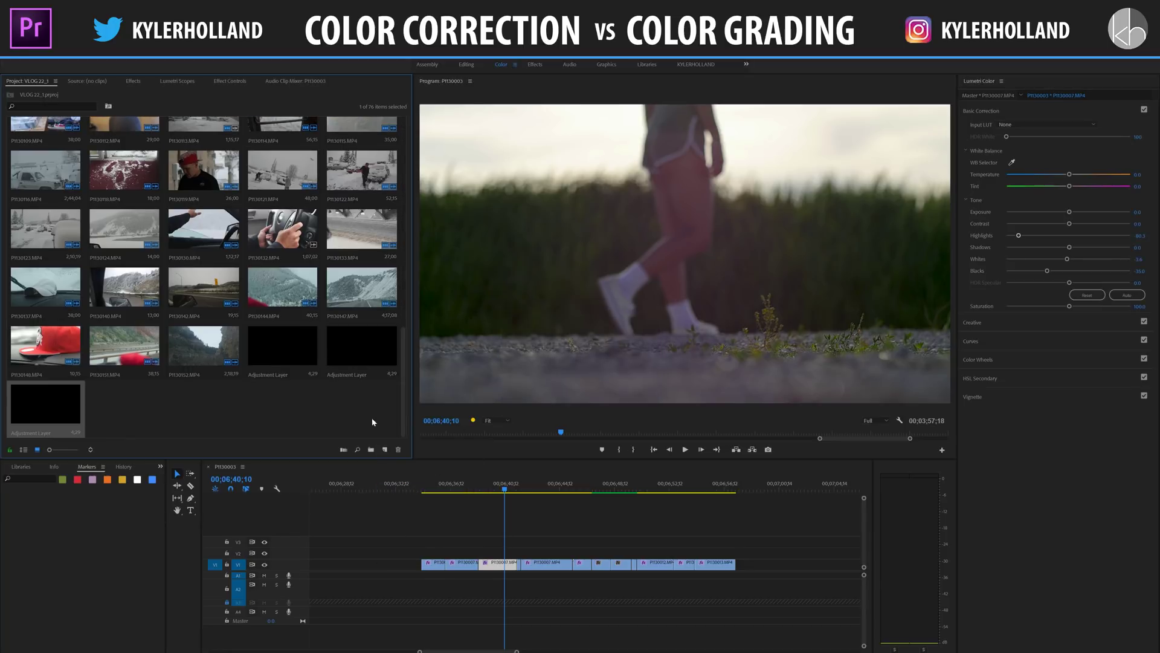
{"action": "left_click_drag", "start_coordinate": [357, 484], "coordinate": [430, 551]}
{"action": "left_click_drag", "start_coordinate": [584, 553], "coordinate": [736, 553]}
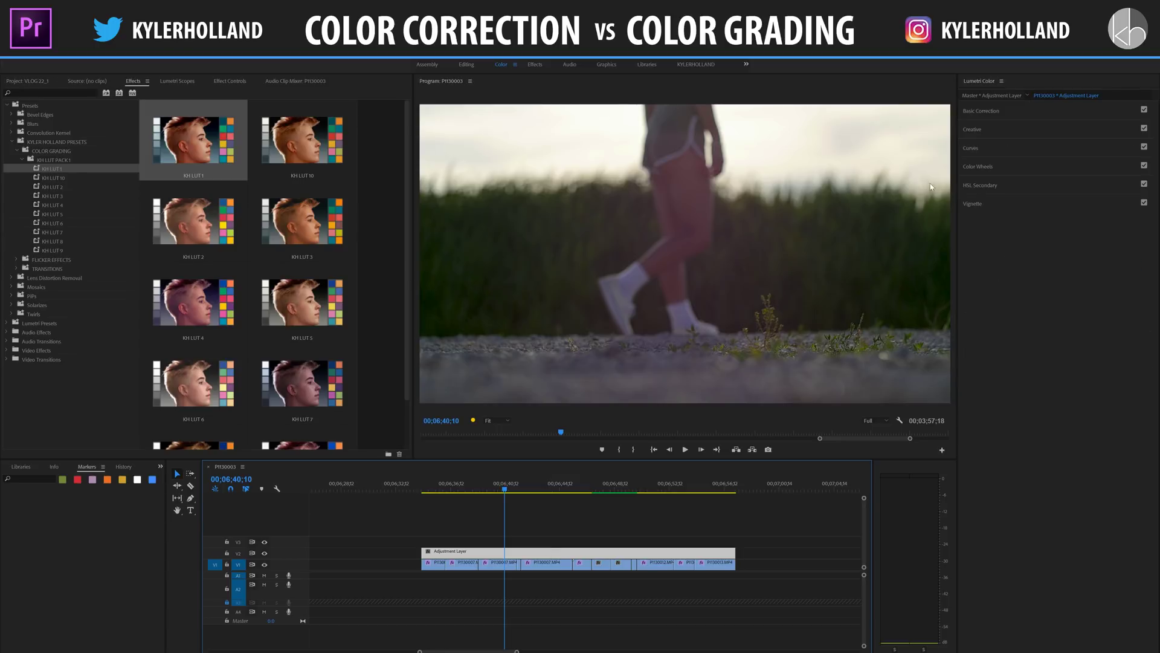
- Lower the adjustment layer's creative saturation to about 35 while viewing the clip of the woman walking away
{"action": "left_click", "coordinate": [995, 130]}
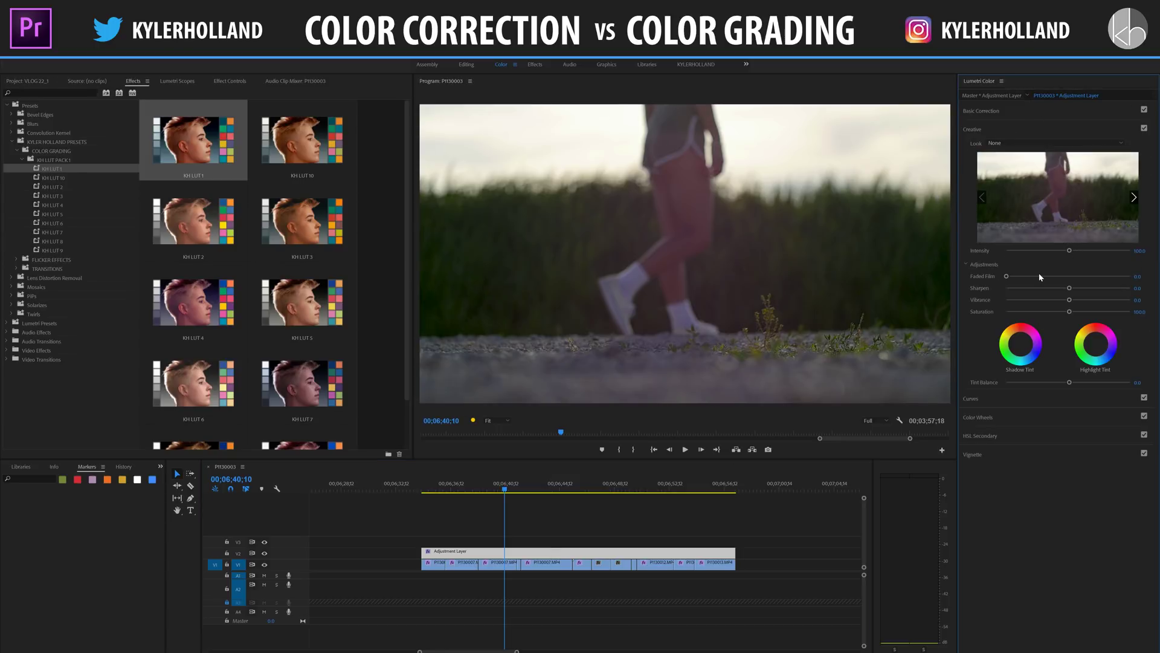
{"action": "left_click", "coordinate": [543, 488]}
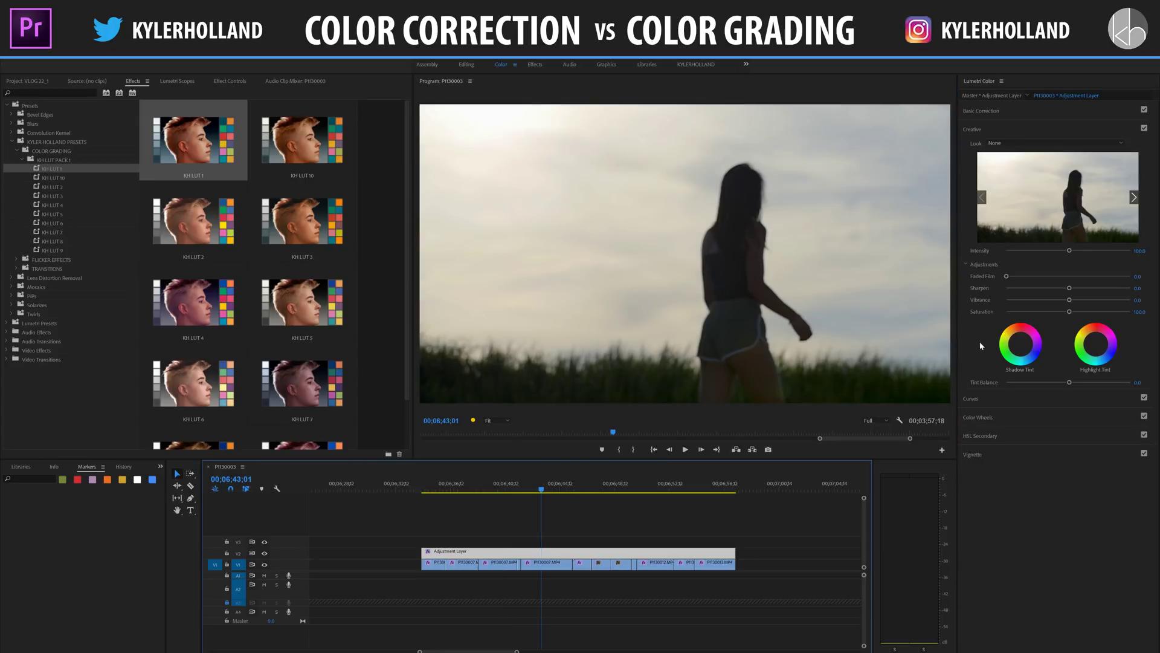
{"action": "left_click", "coordinate": [1028, 312]}
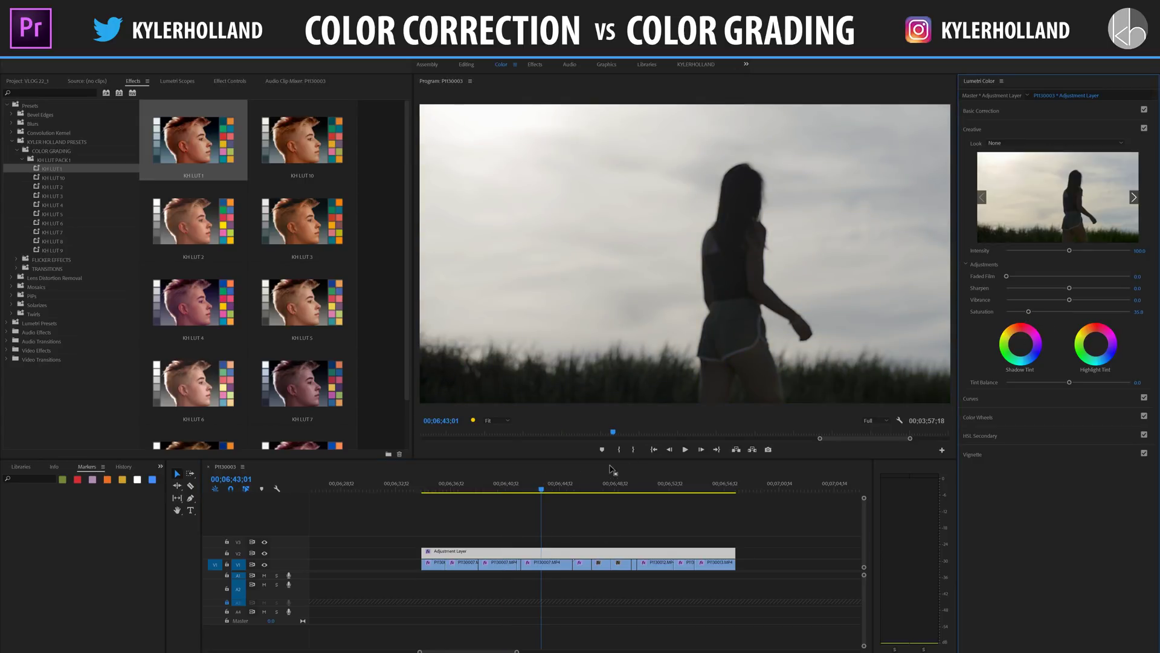
- Review the gravel clip and the clip of the woman walking away beneath the adjustment layer
{"action": "left_click", "coordinate": [597, 487]}
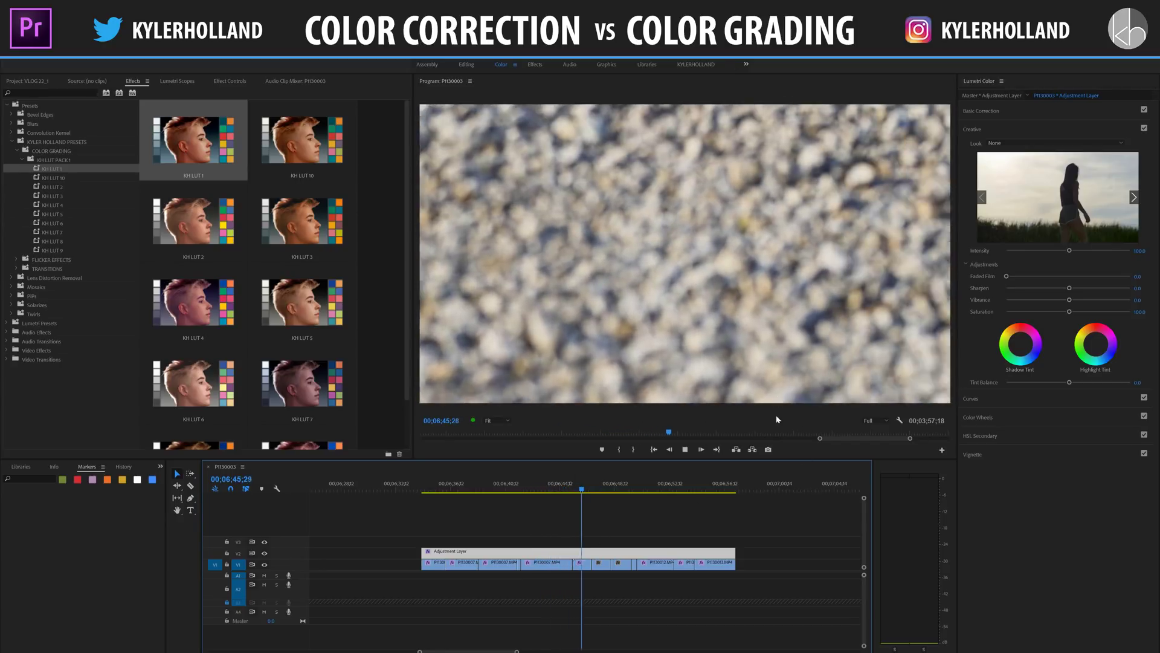
{"action": "left_click", "coordinate": [629, 483]}
{"action": "left_click", "coordinate": [532, 484]}
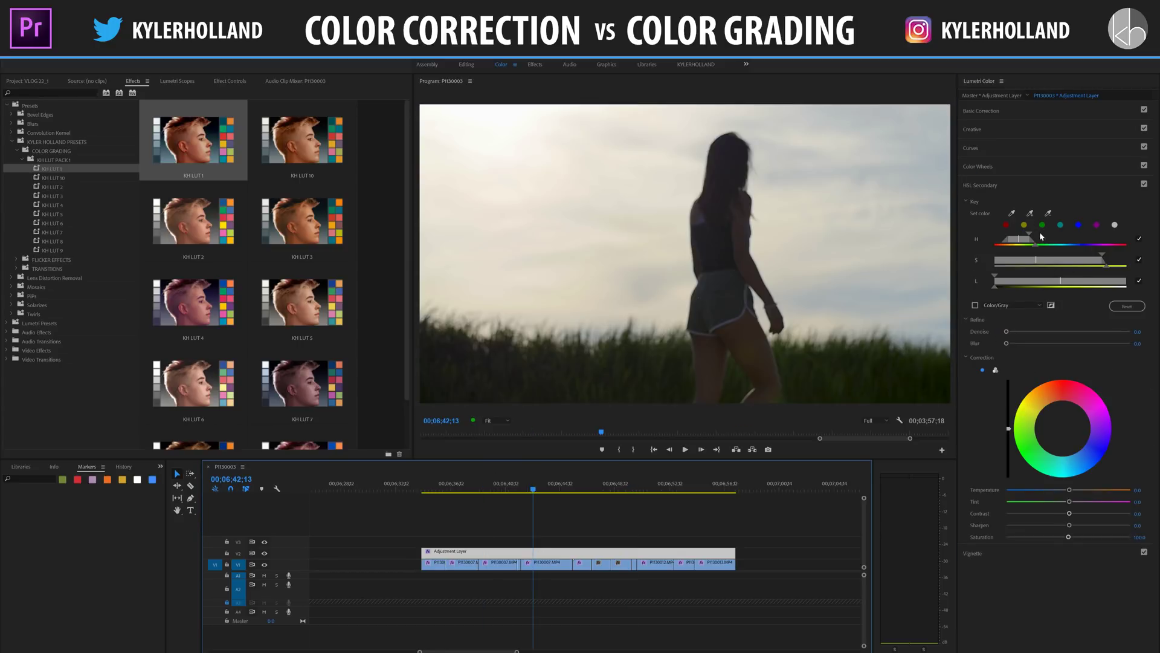
- Key the grass's green hues in the adjustment layer's HSL Secondary, lower their saturation to about 32, and play back the clips
{"action": "left_click_drag", "start_coordinate": [1021, 242], "coordinate": [1026, 242]}
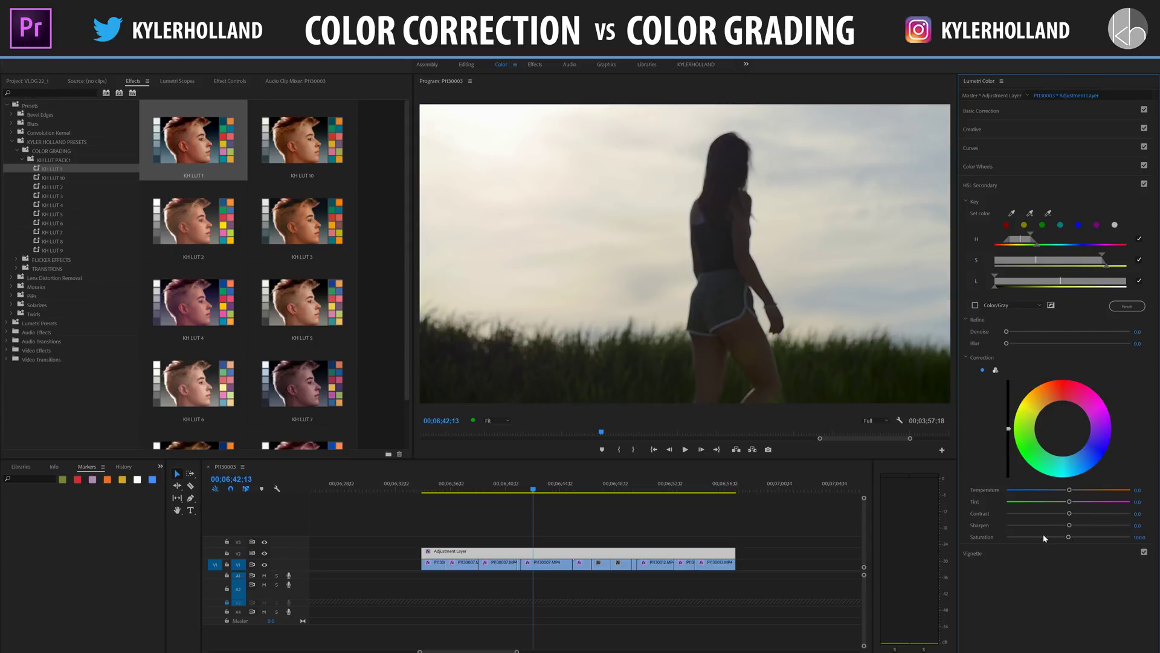
{"action": "left_click", "coordinate": [854, 546]}
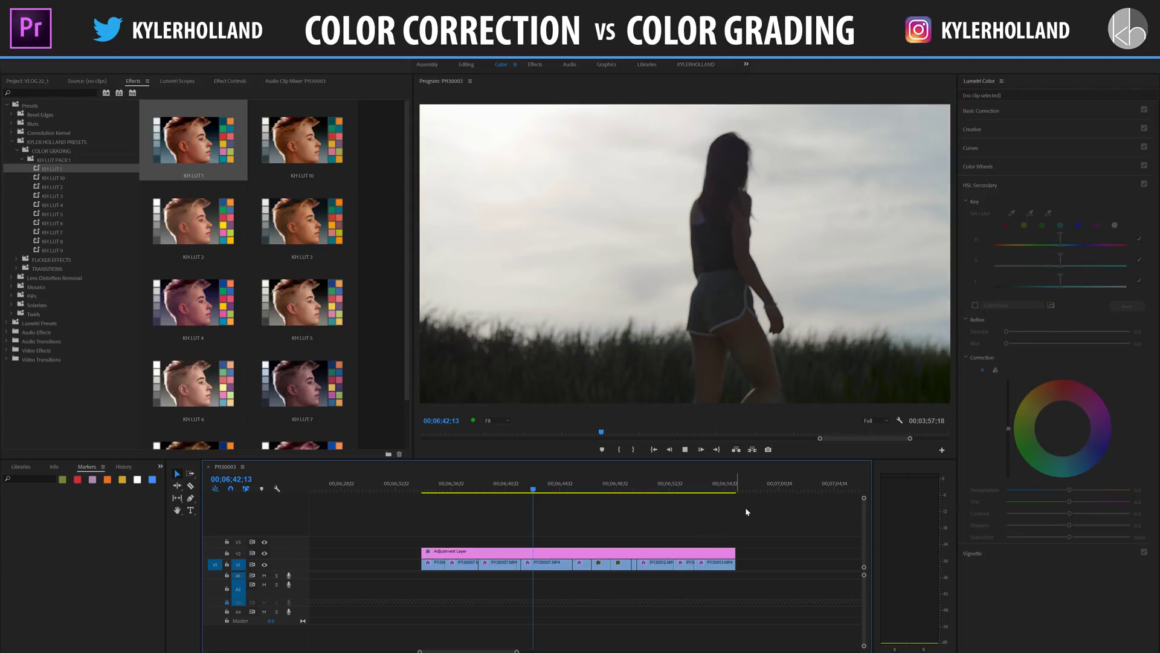
{"action": "key", "text": "space"}
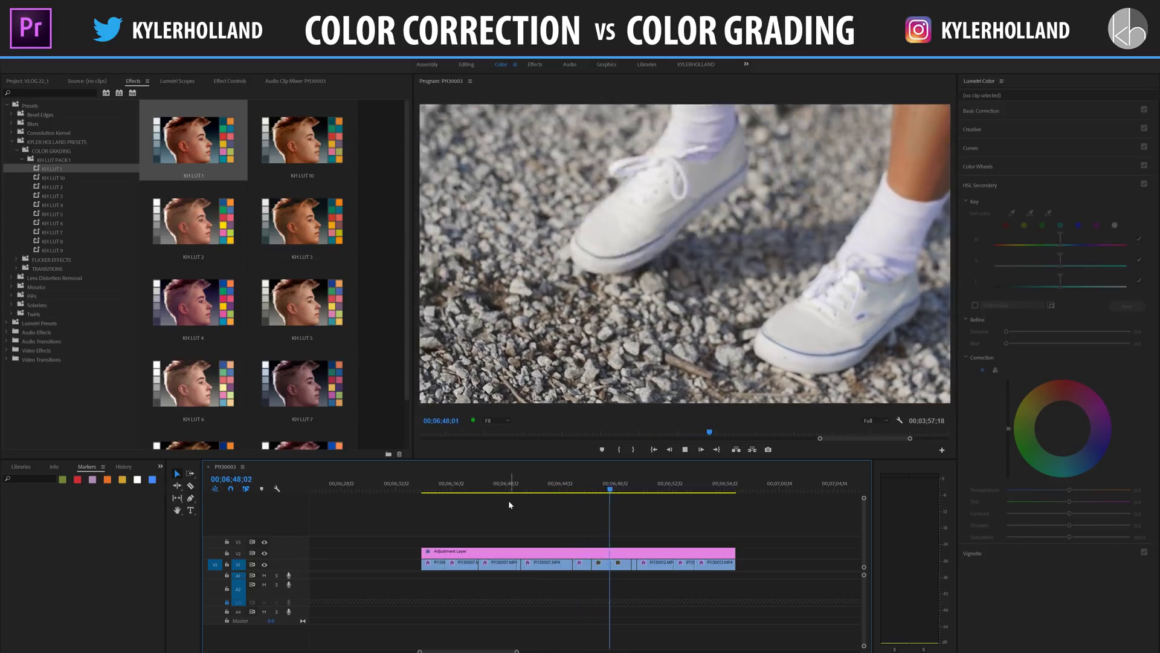
{"action": "left_click", "coordinate": [459, 492]}
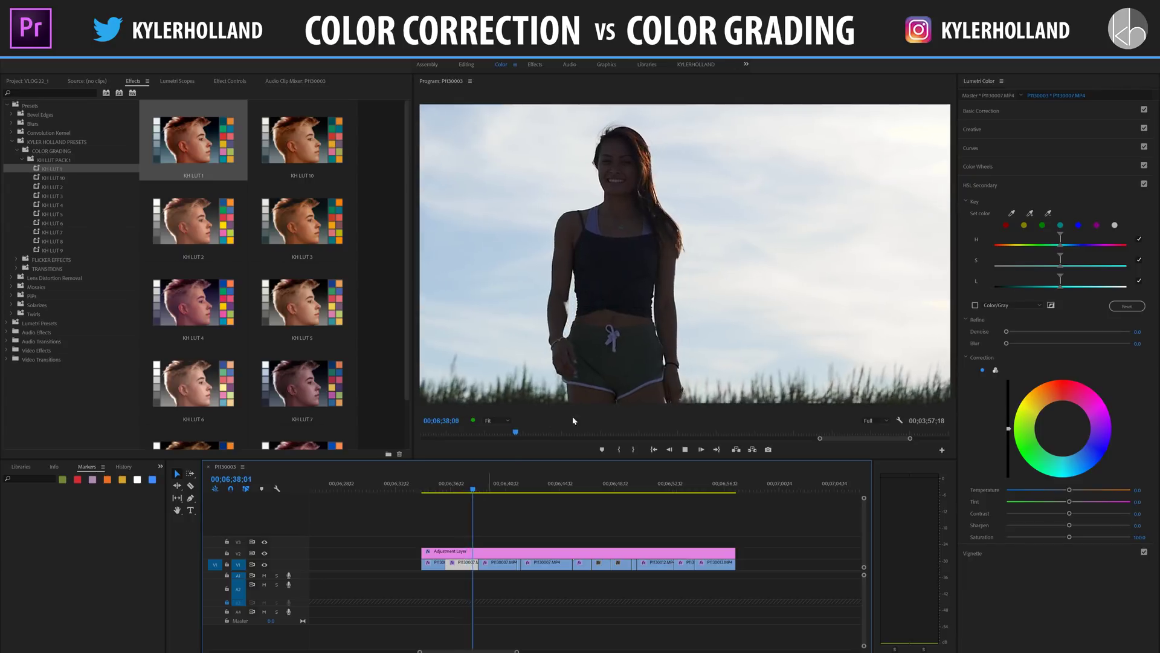
{"action": "key", "text": "space"}
- Apply the KH LUT 1 preset to the adjustment layer and play back the graded edit with the program monitor maximized
{"action": "left_click", "coordinate": [523, 551]}
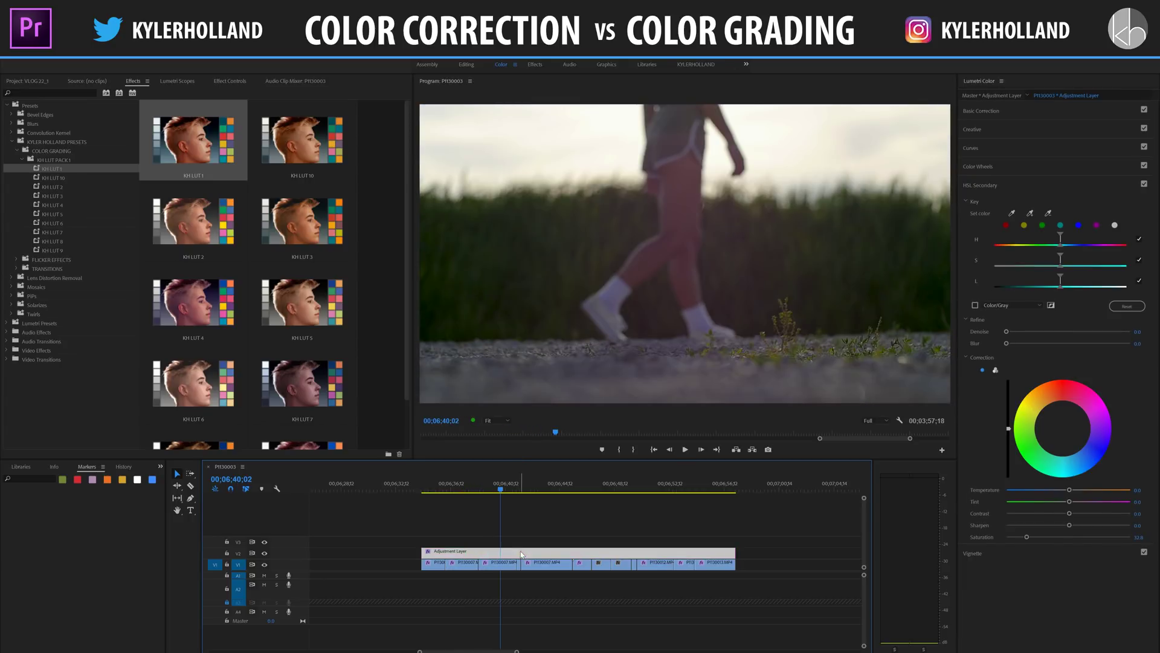
{"action": "double_click", "coordinate": [227, 168]}
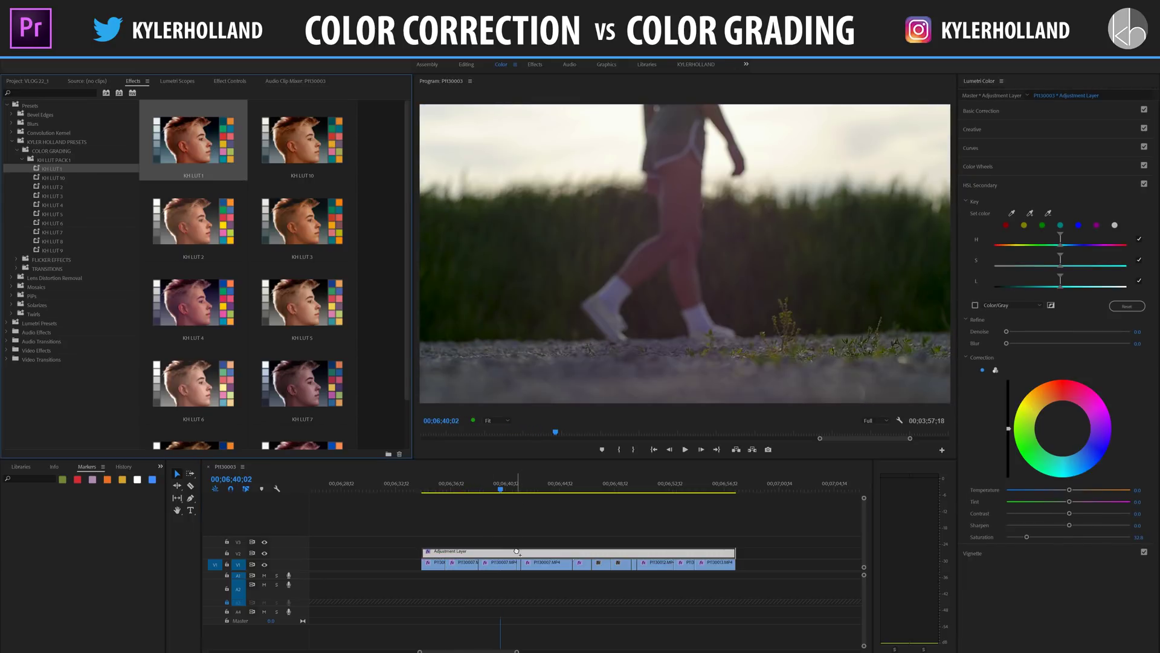
{"action": "key", "text": "grave"}
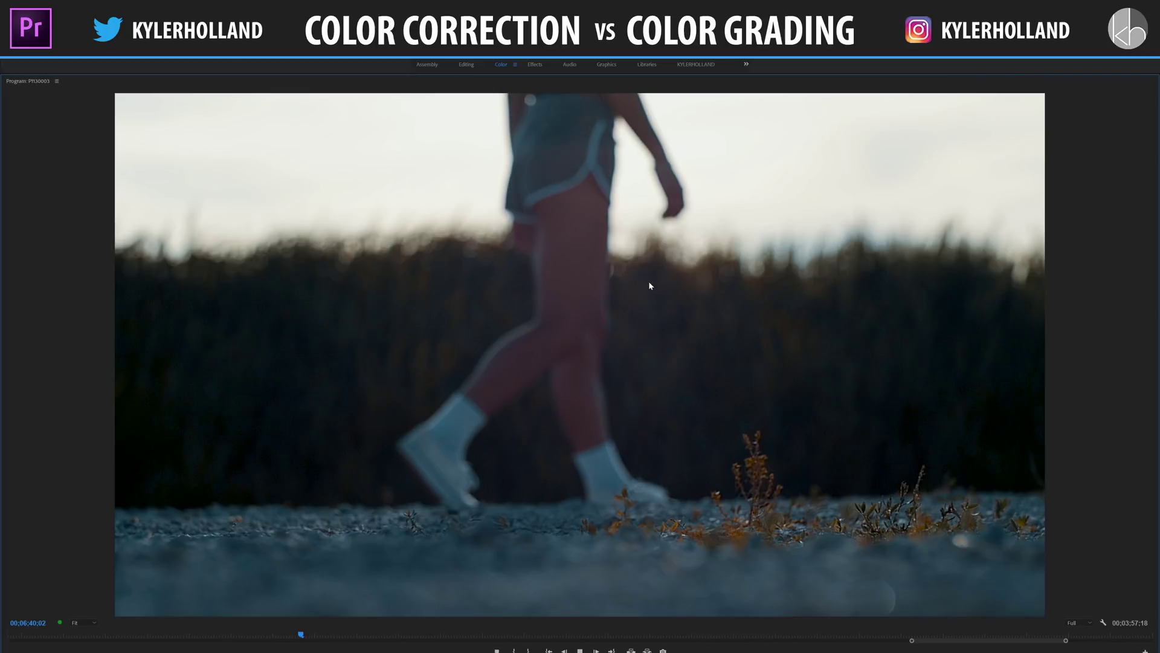
{"action": "key", "text": "space"}
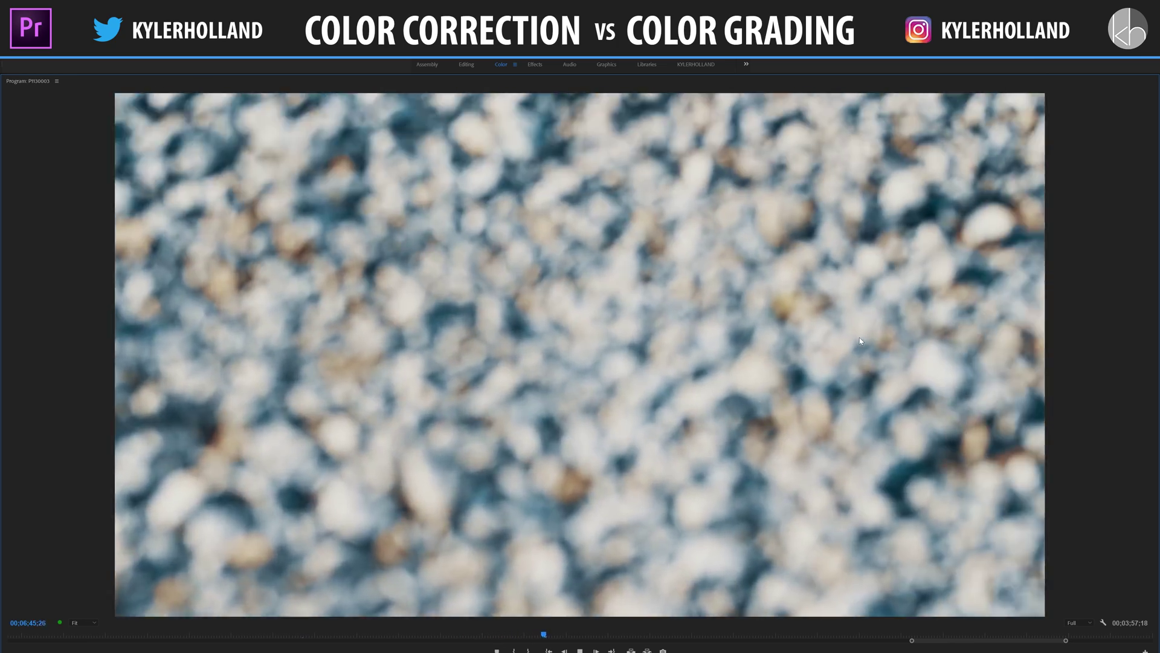
{"action": "key", "text": "grave"}
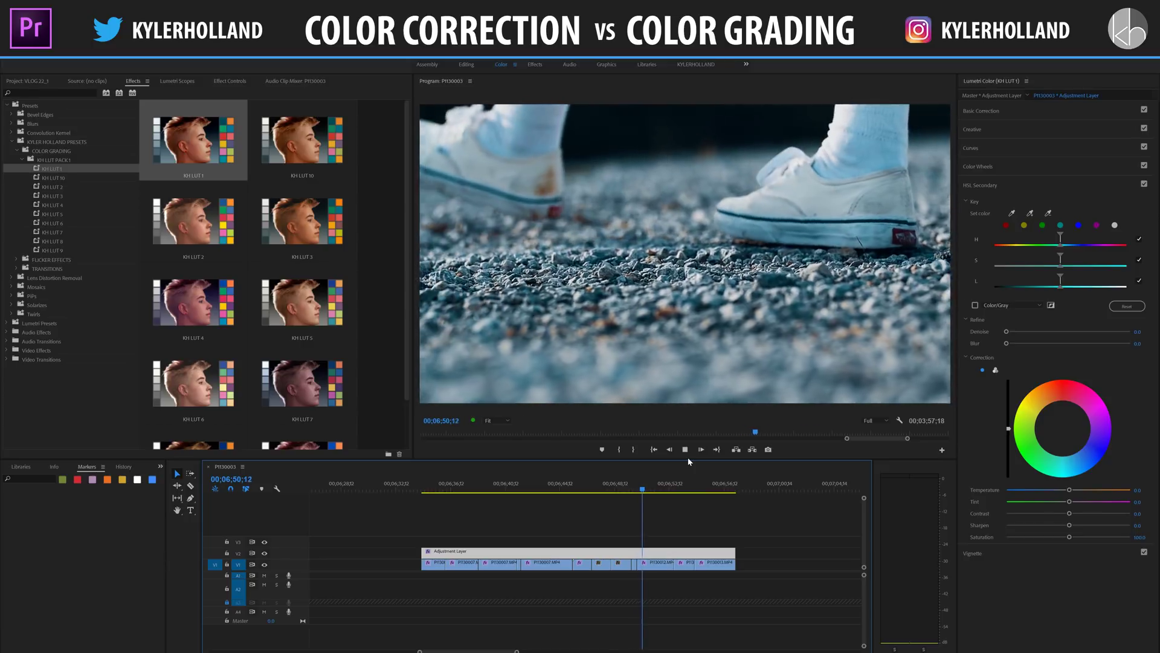
{"action": "left_click", "coordinate": [687, 449]}
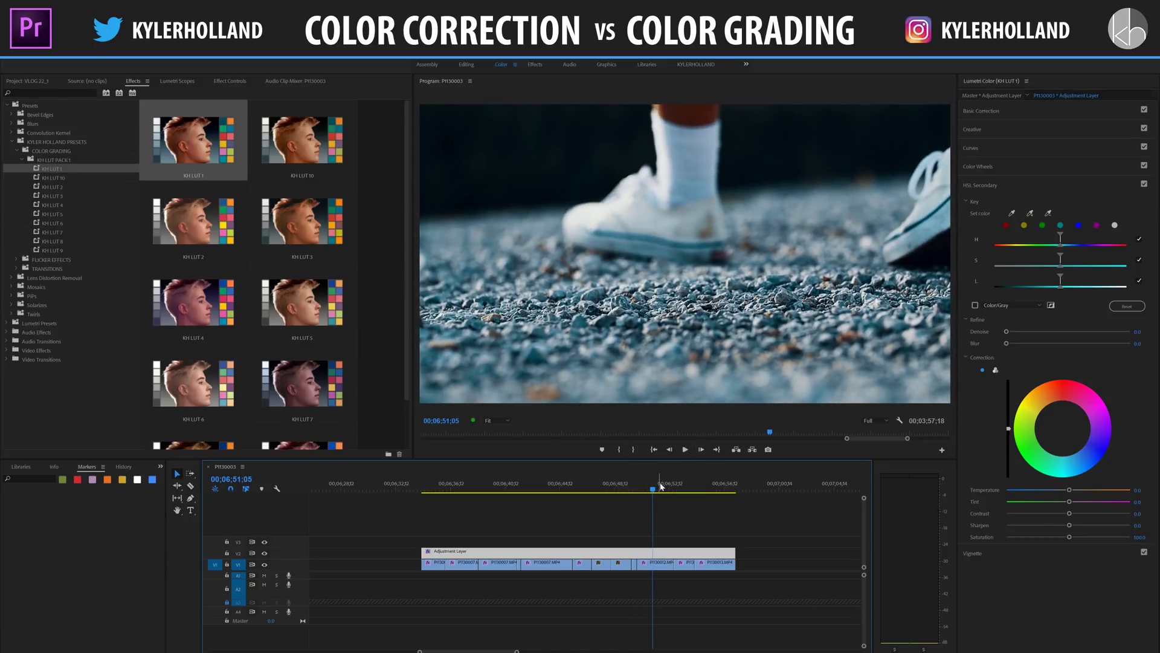
- Reduce the KH LUT 1 look intensity on the adjustment layer to about 60 while viewing the close-up of the shoes on gravel
{"action": "left_click_drag", "start_coordinate": [659, 488], "coordinate": [651, 494]}
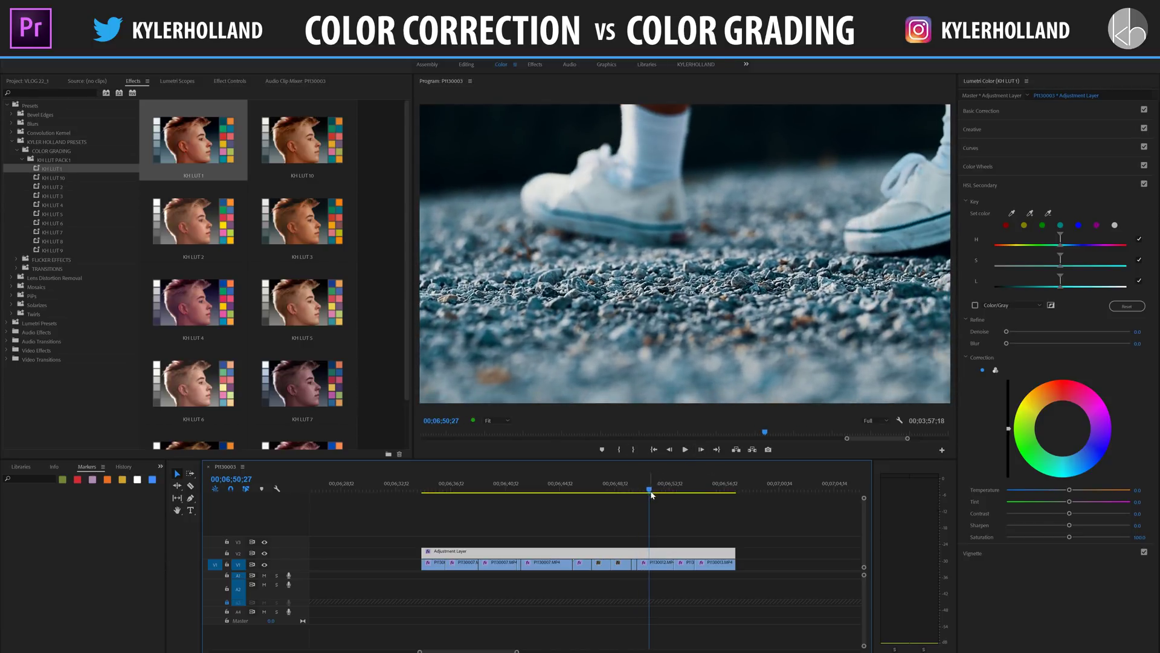
{"action": "left_click", "coordinate": [658, 566]}
{"action": "left_click", "coordinate": [669, 553]}
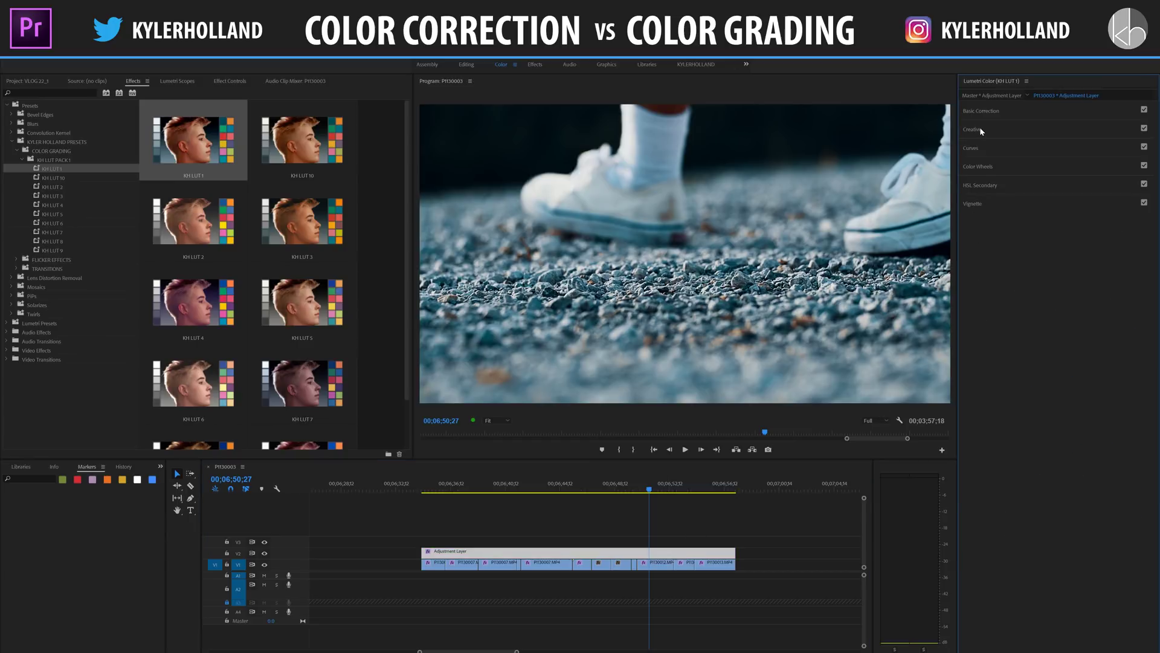
{"action": "left_click", "coordinate": [981, 128]}
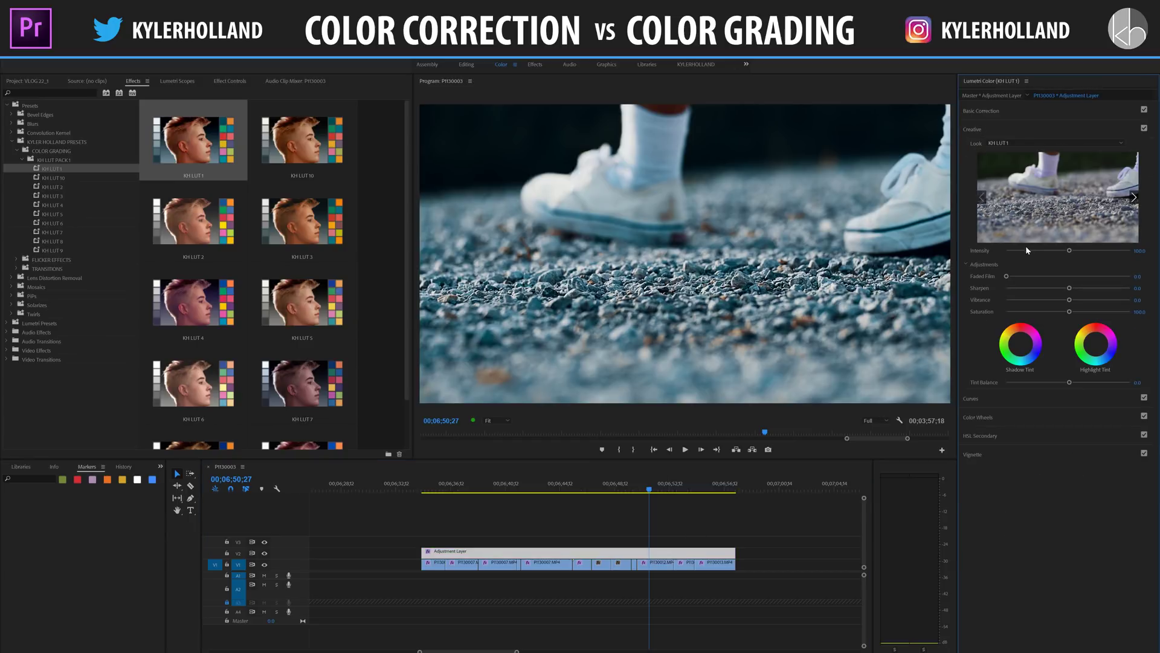
{"action": "left_click_drag", "start_coordinate": [1047, 252], "coordinate": [1042, 252]}
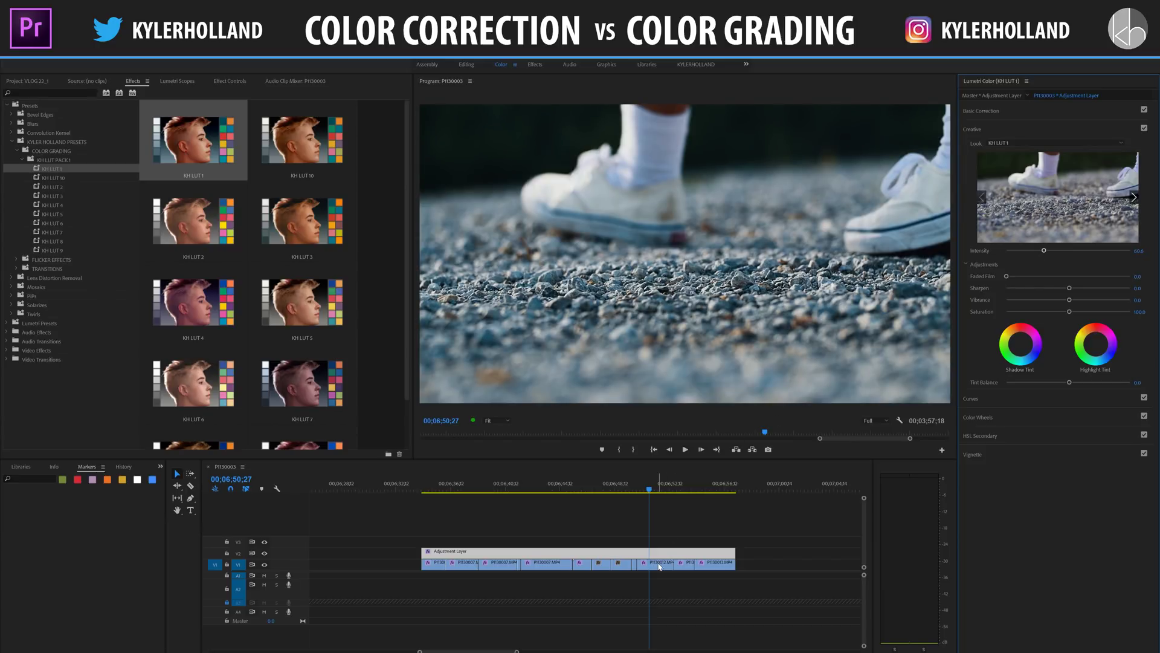
- Lower the basic-correction contrast of the shoes-on-gravel clip beneath the adjustment layer to about -73 and play back the result
{"action": "left_click", "coordinate": [660, 566]}
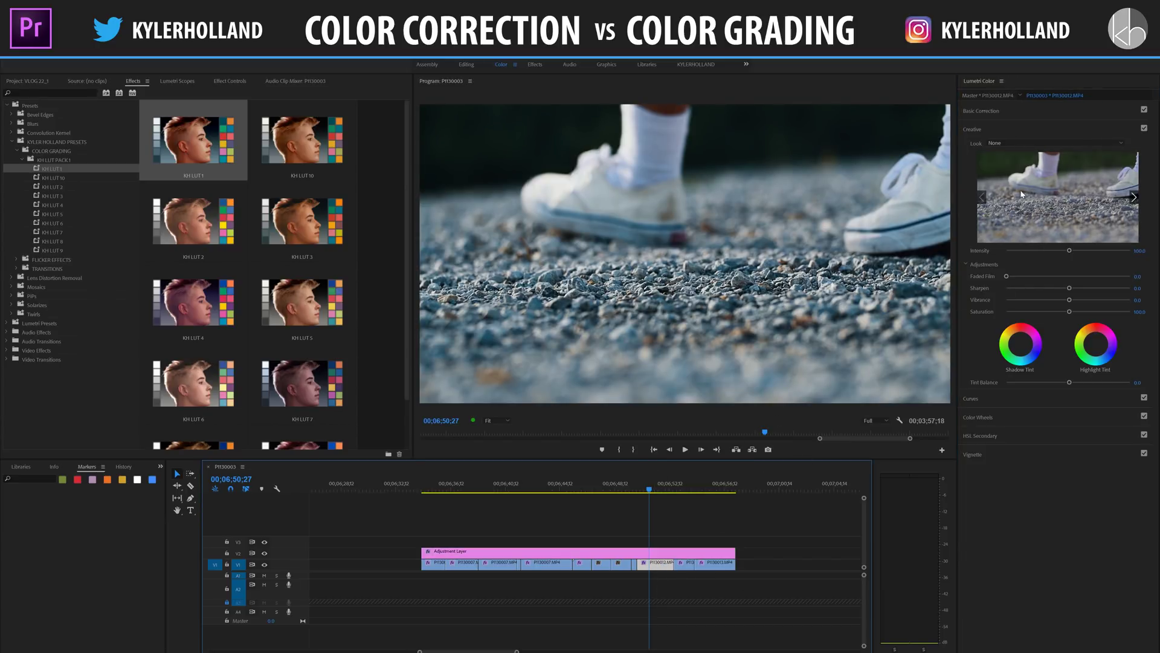
{"action": "left_click", "coordinate": [996, 111]}
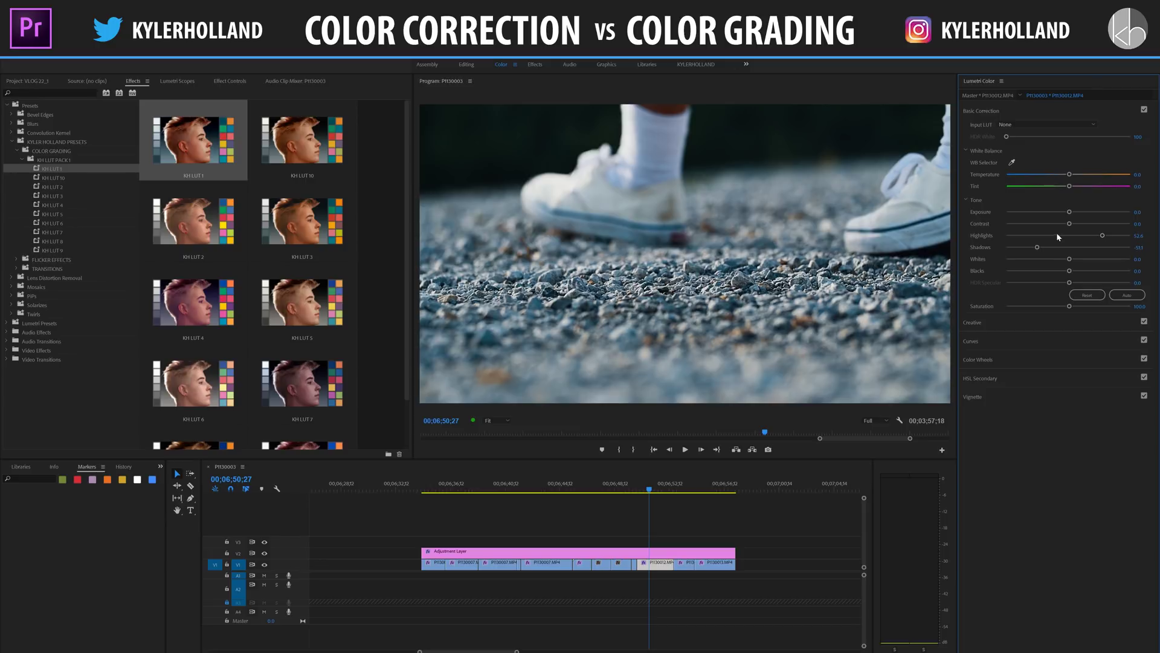
{"action": "left_click_drag", "start_coordinate": [1059, 223], "coordinate": [1024, 228]}
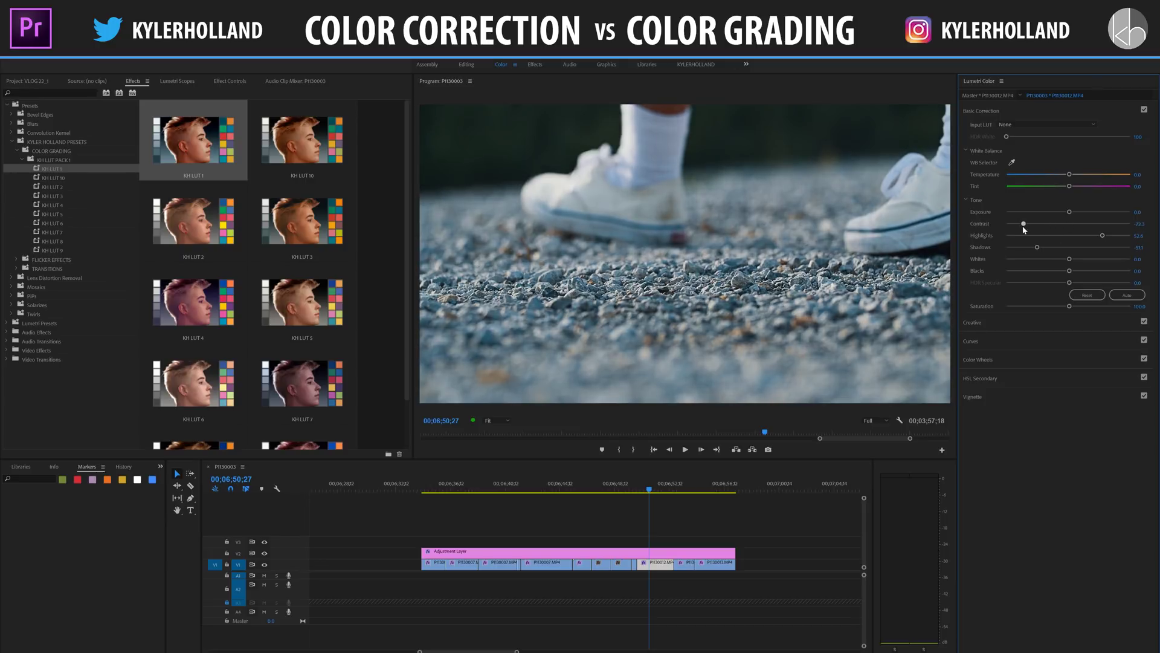
{"action": "left_click", "coordinate": [785, 500]}
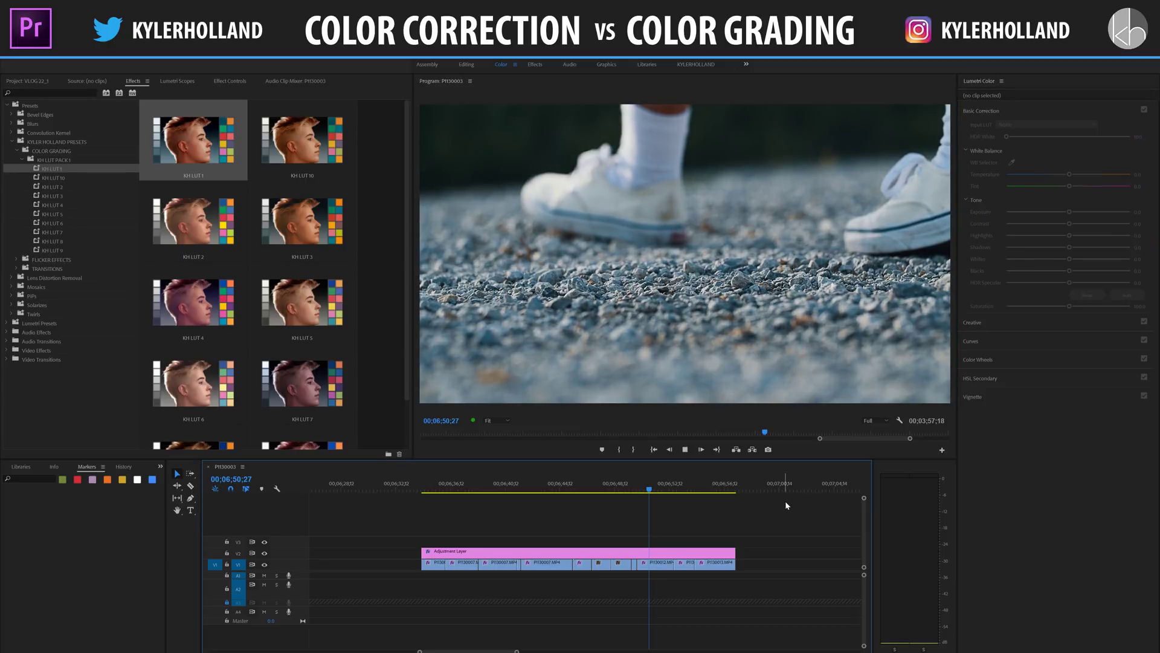
{"action": "key", "text": "space"}
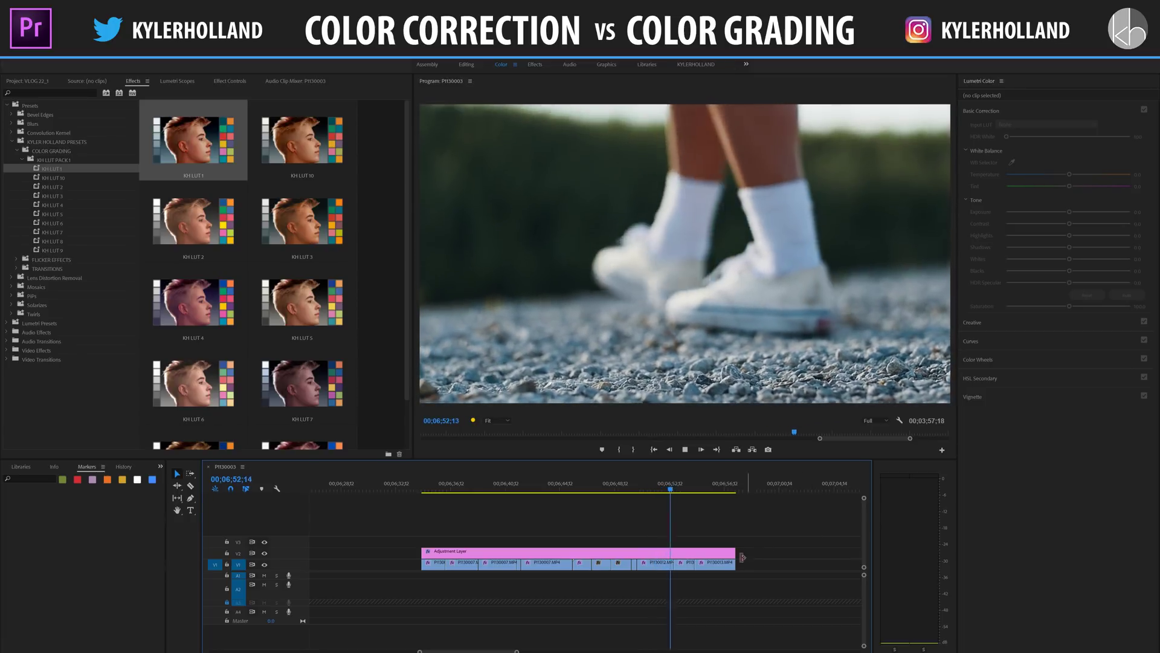
{"action": "key", "text": "space"}
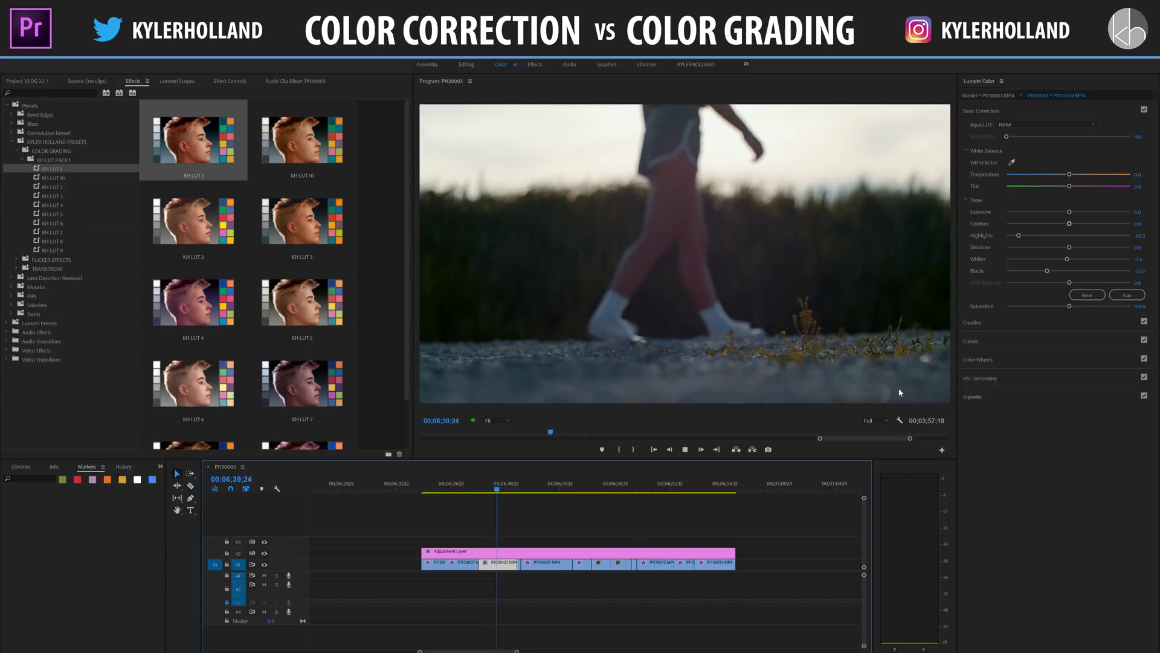
- Raise the highlights to 100 on the clip of the legs walking past the grass and resume playback
{"action": "key", "text": "space"}
{"action": "left_click_drag", "start_coordinate": [1019, 235], "coordinate": [1137, 236]}
{"action": "key", "text": "space"}
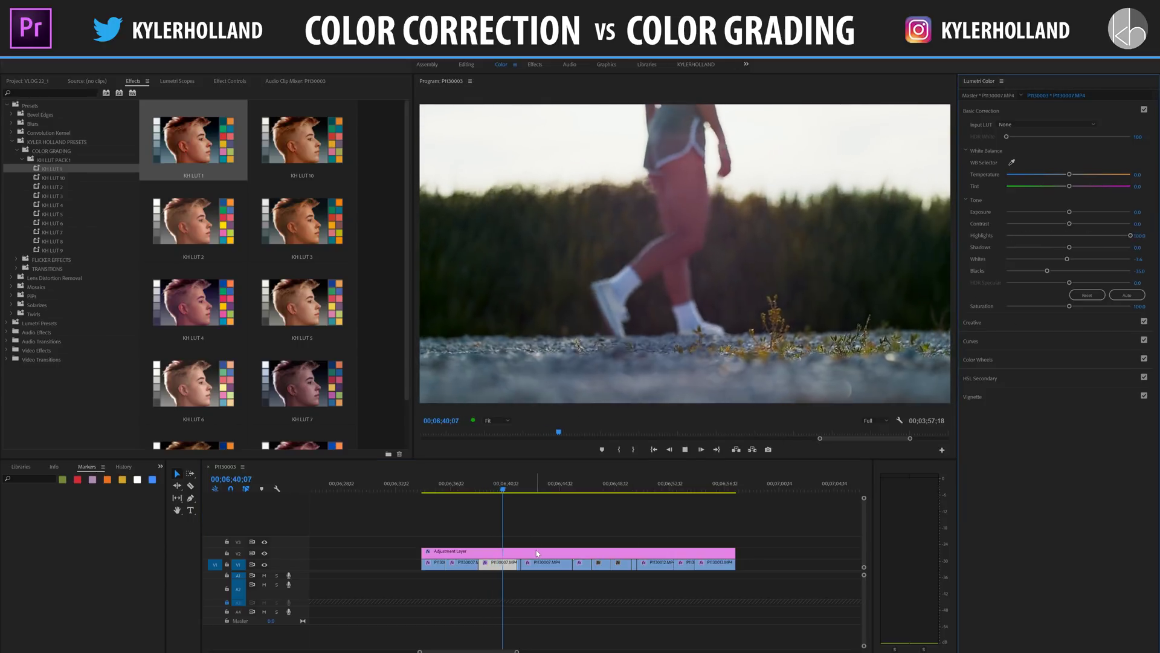
- Try raising the adjustment layer's exposure to about 1.2, play back the brightened clips, and undo the change
{"action": "left_click", "coordinate": [555, 518]}
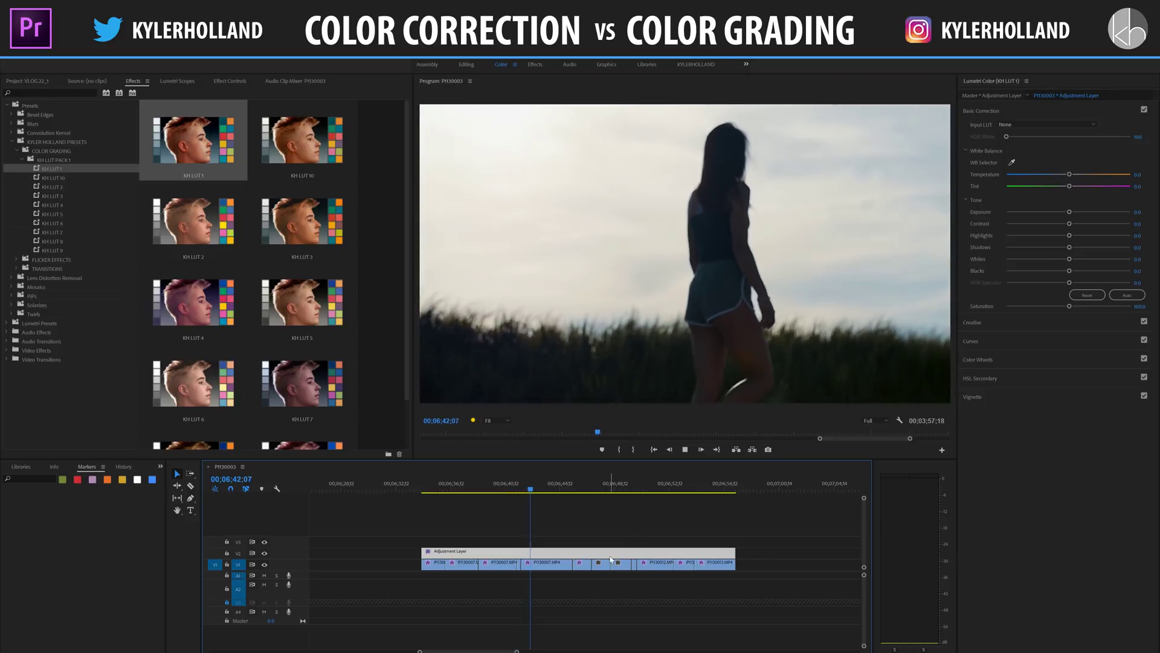
{"action": "key", "text": "space"}
{"action": "left_click_drag", "start_coordinate": [1079, 212], "coordinate": [1104, 214]}
{"action": "key", "text": "space"}
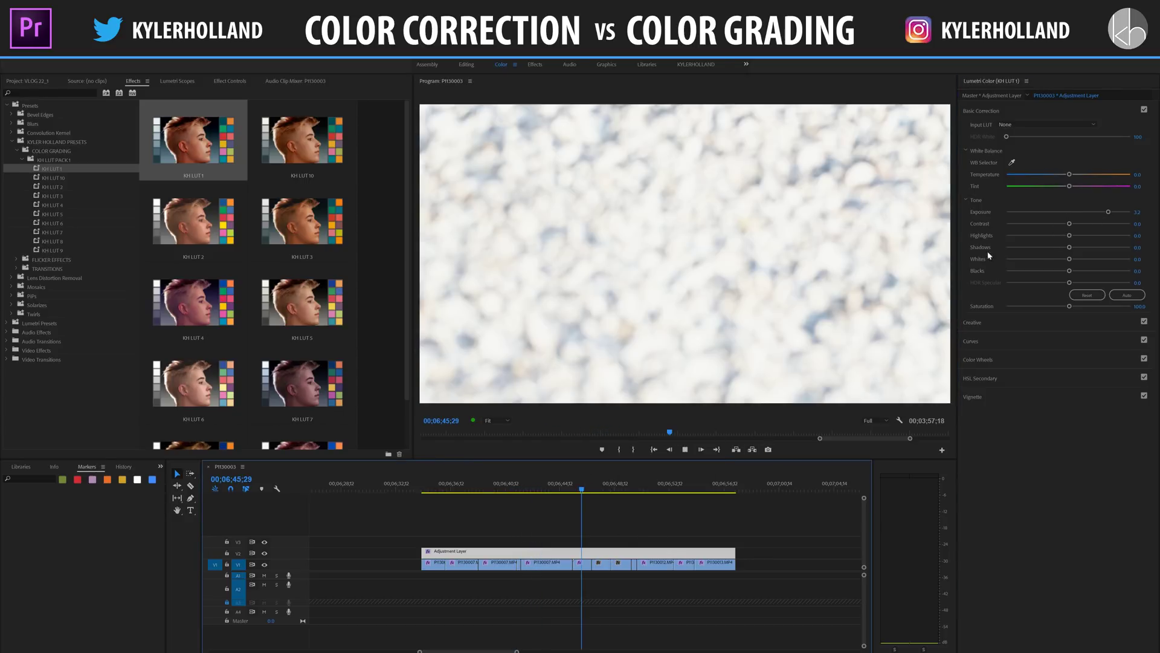
{"action": "key", "text": "ctrl+z"}
- Lower the adjustment layer's blacks to about -54 and play back the edit
{"action": "left_click_drag", "start_coordinate": [1041, 270], "coordinate": [1032, 271]}
{"action": "key", "text": "space"}
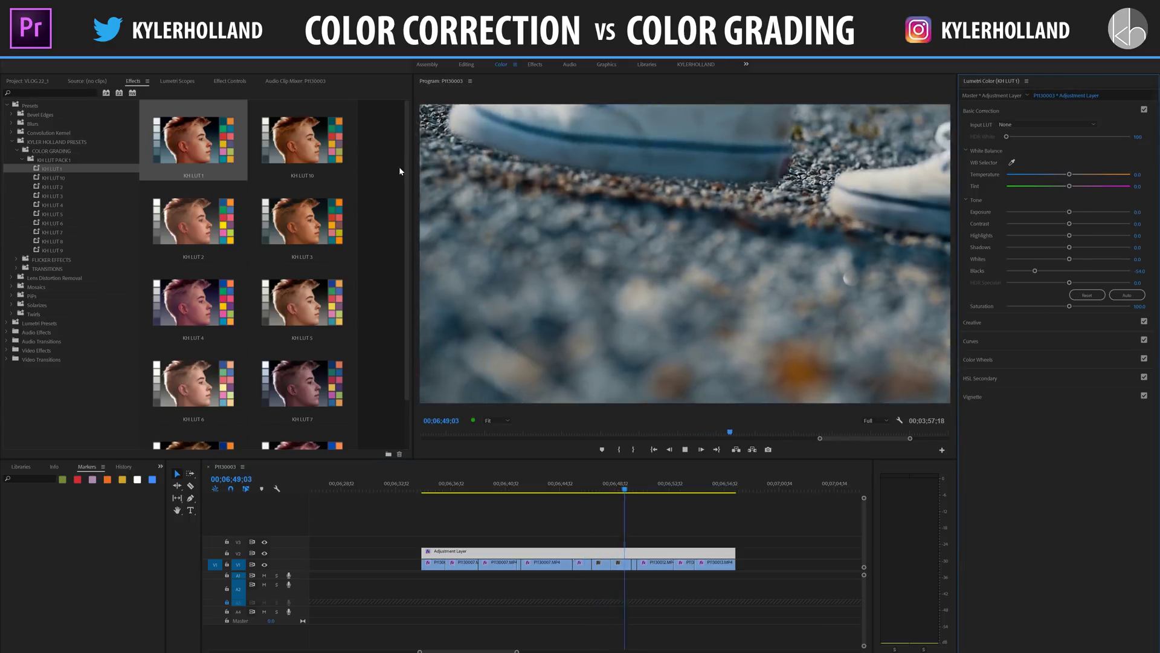
- Display the Lumetri Scopes waveform and play back the graded clips to examine their levels
{"action": "left_click", "coordinate": [187, 83]}
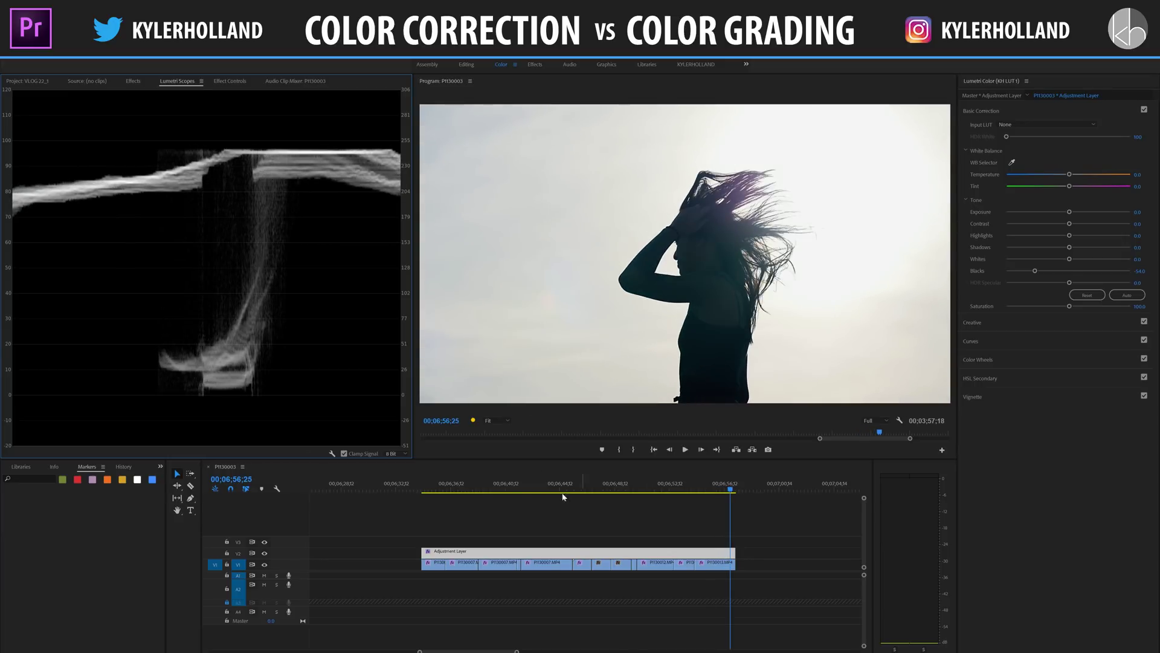
{"action": "left_click", "coordinate": [481, 489]}
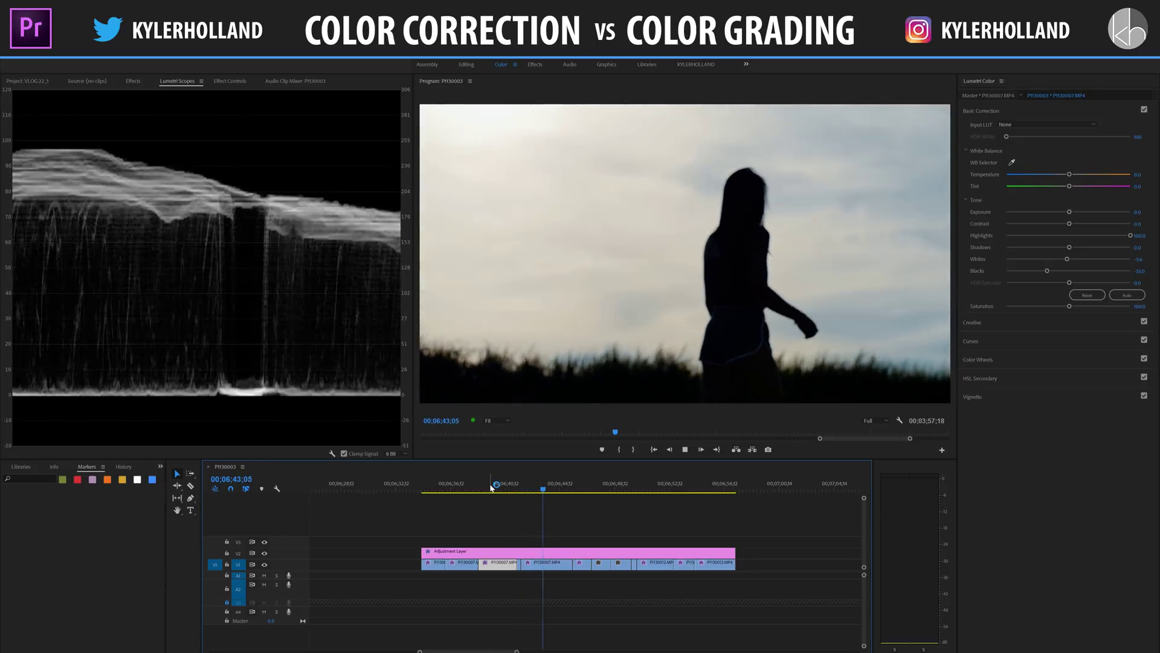
{"action": "key", "text": "space"}
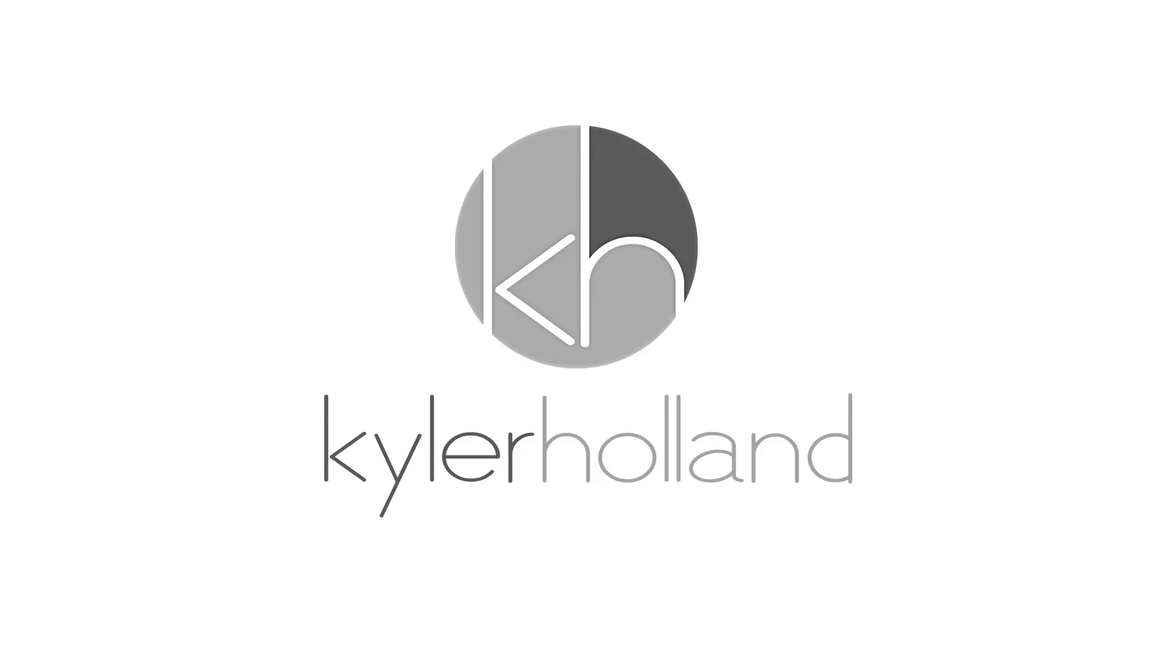